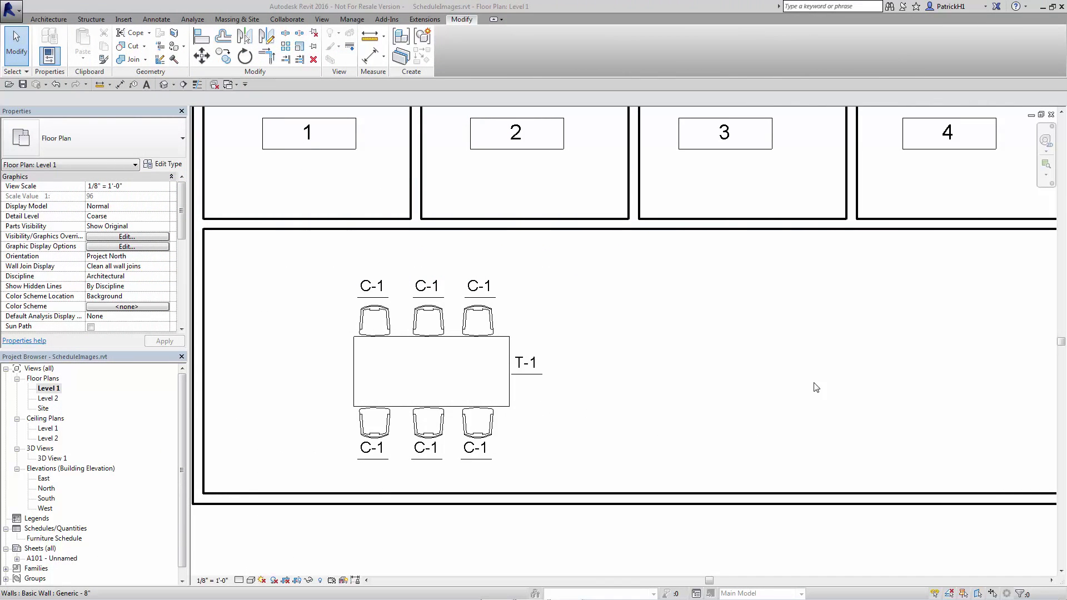
Step: Look at the Furniture Schedule briefly, then go back to the Level 1 floor plan
{"action": "middle_click_drag", "start_coordinate": [641, 343], "coordinate": [637, 316]}
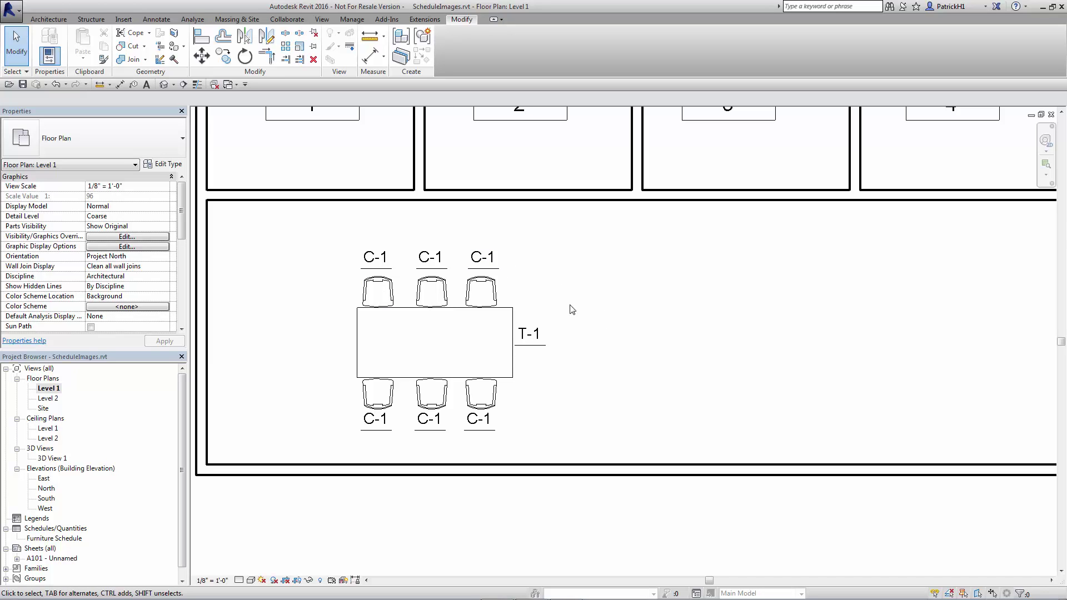
{"action": "double_click", "coordinate": [56, 539]}
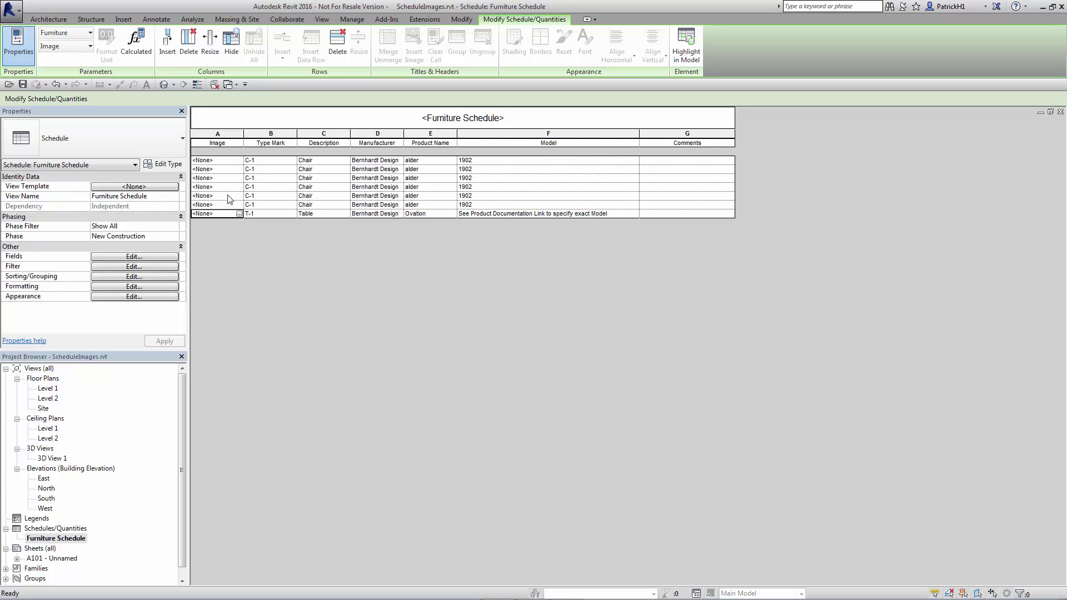
{"action": "double_click", "coordinate": [49, 389]}
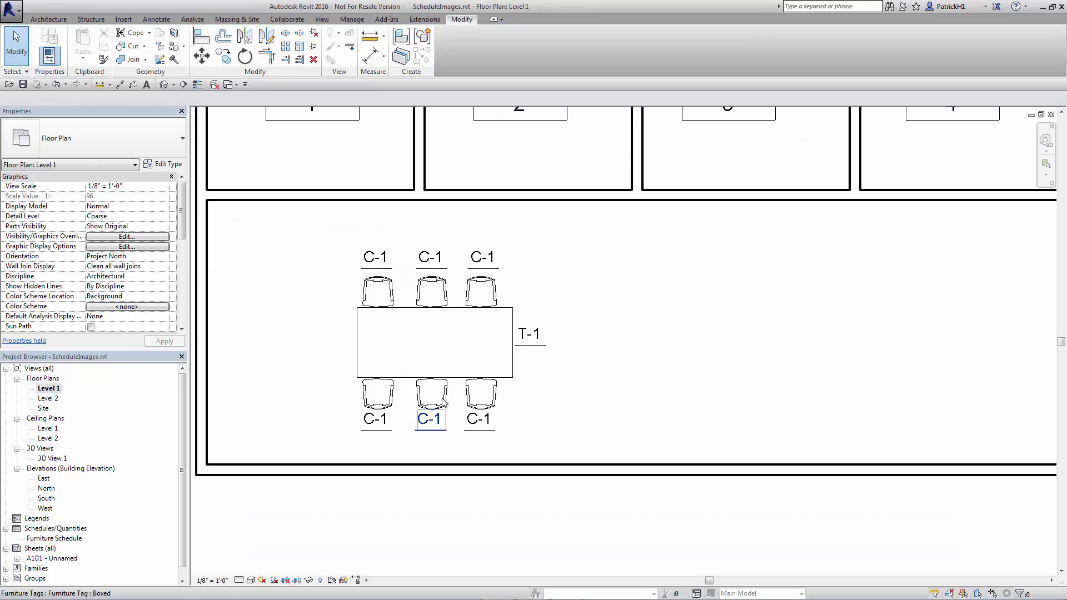
Step: Give the top-right chair the BernhardtGuest.PNG image and view it in the Furniture Schedule
{"action": "left_click", "coordinate": [486, 295]}
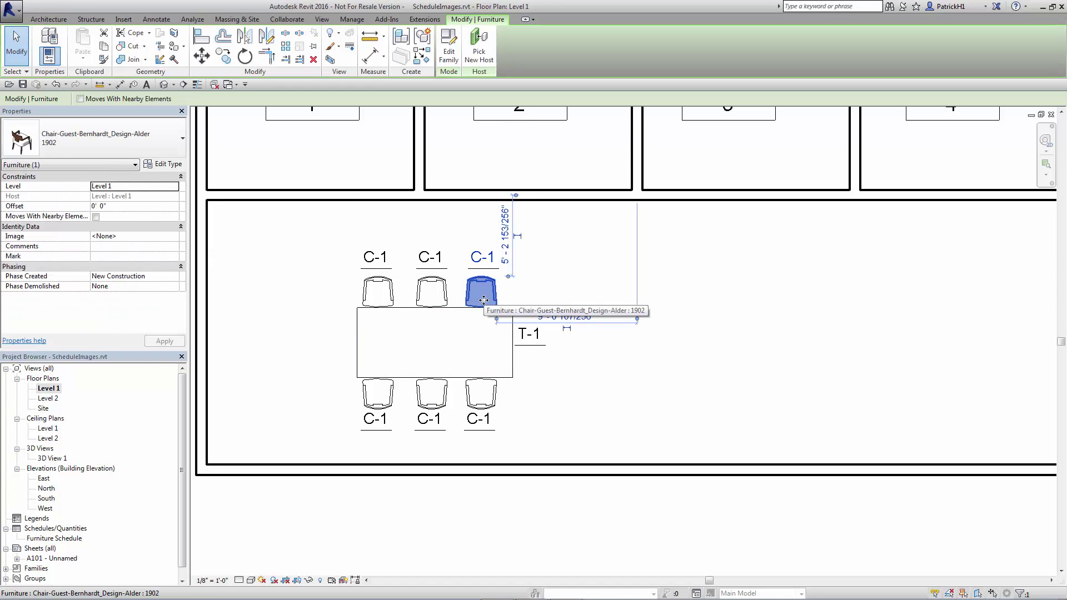
{"action": "left_click", "coordinate": [124, 243]}
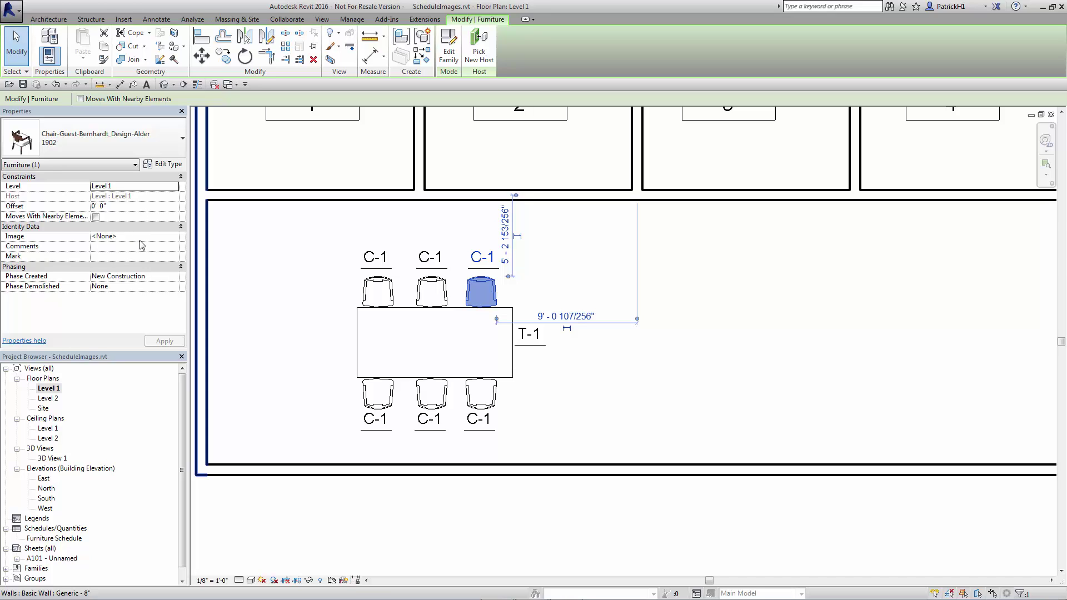
{"action": "left_click", "coordinate": [145, 238]}
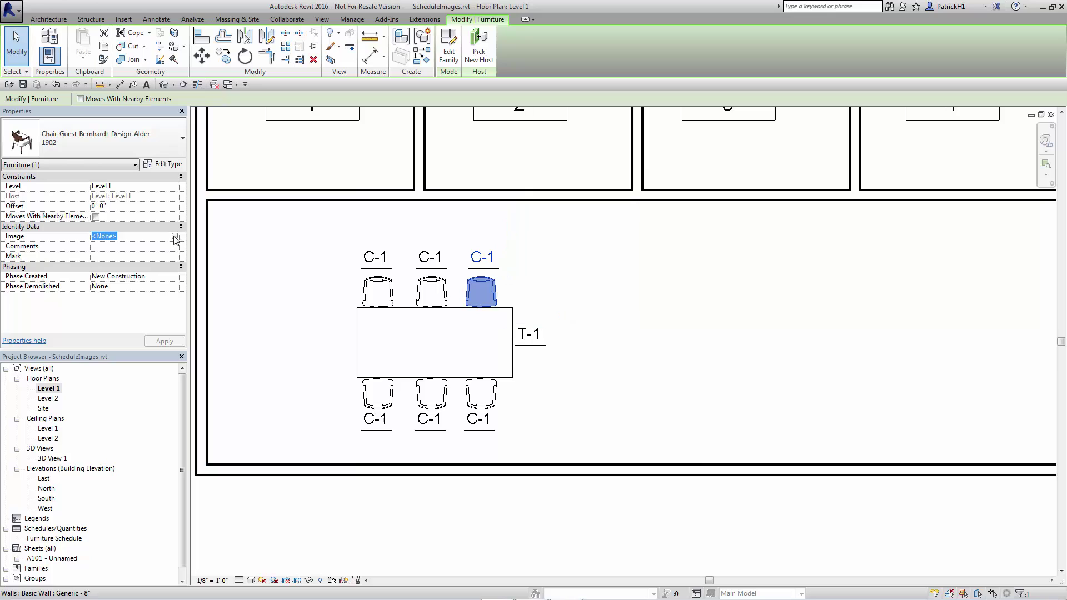
{"action": "left_click", "coordinate": [178, 236]}
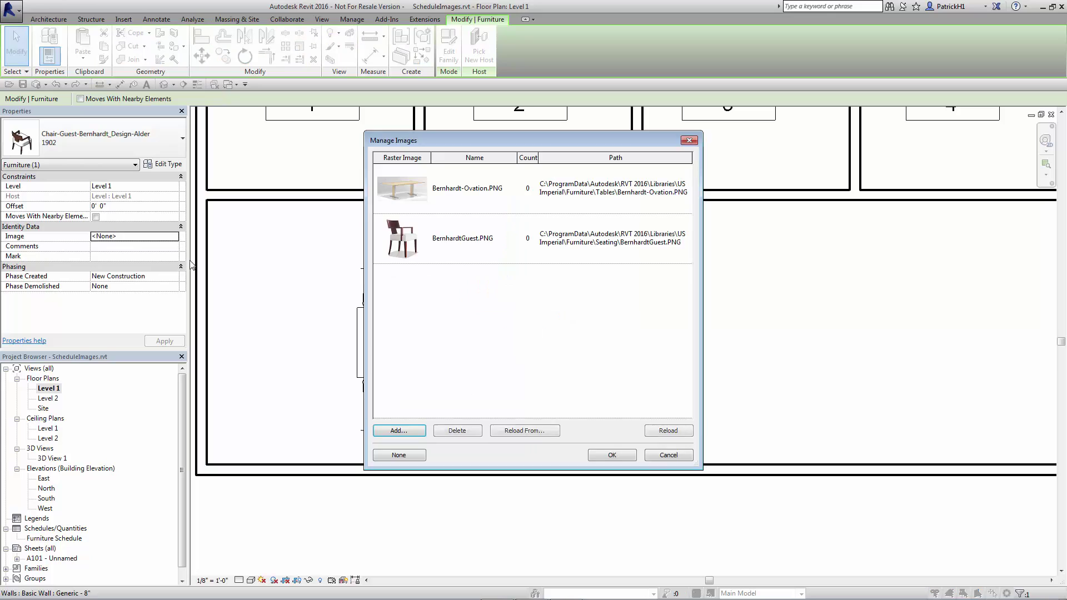
{"action": "left_click", "coordinate": [466, 245]}
{"action": "left_click", "coordinate": [612, 456]}
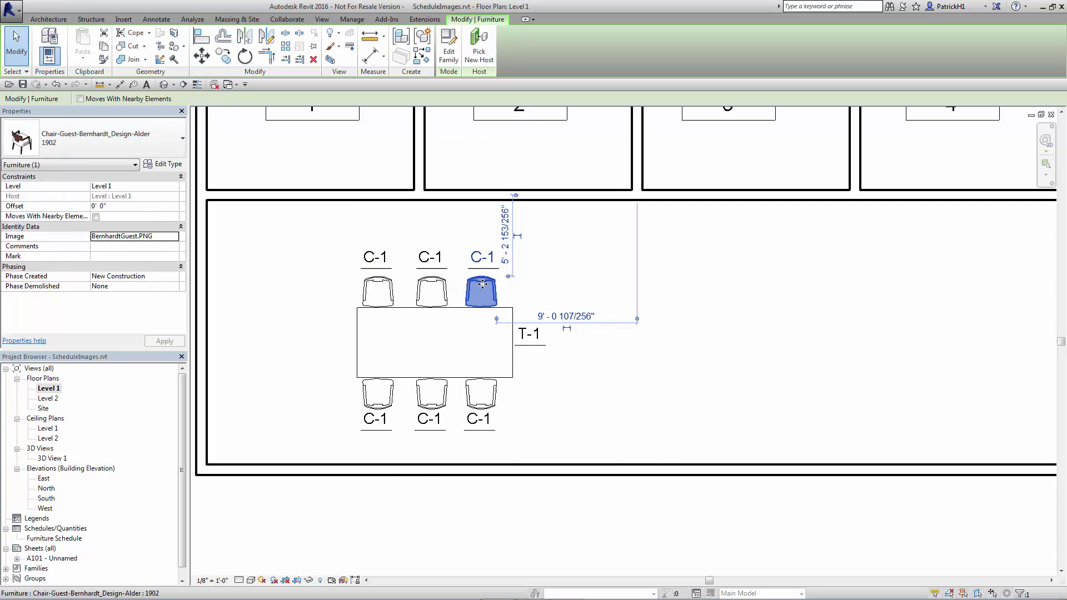
{"action": "double_click", "coordinate": [67, 539]}
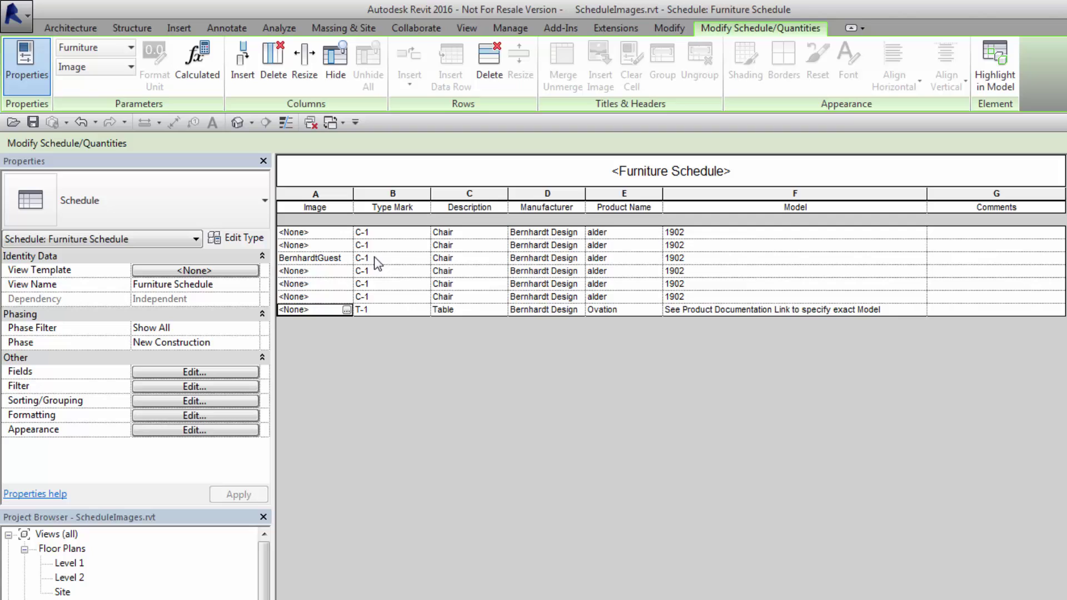
Step: Turn off Itemize every instance so the schedule shows one C-1 and one T-1 row
{"action": "left_click", "coordinate": [211, 401]}
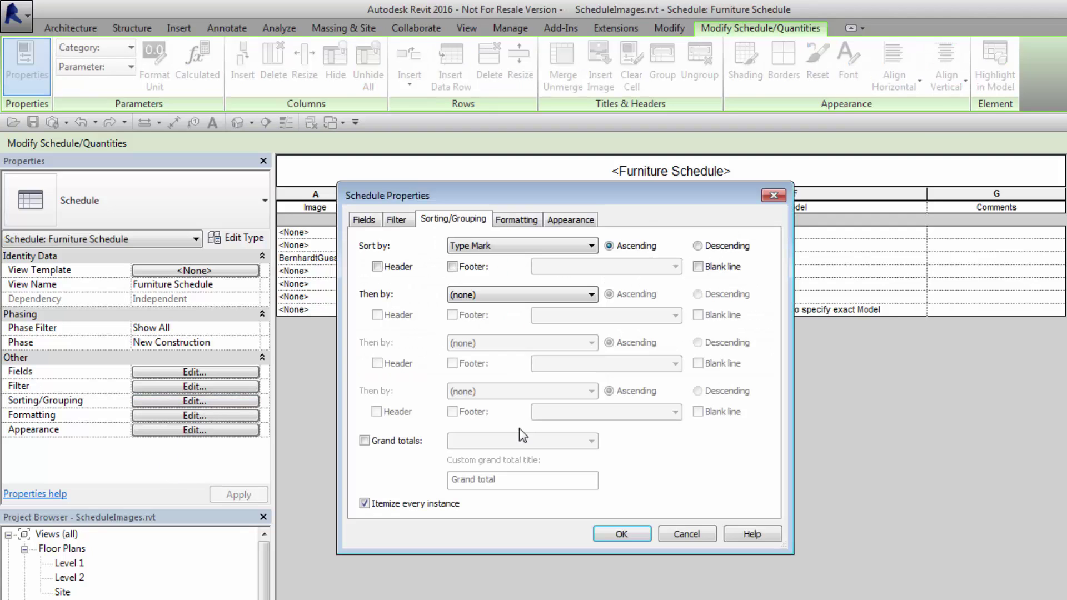
{"action": "left_click", "coordinate": [364, 504]}
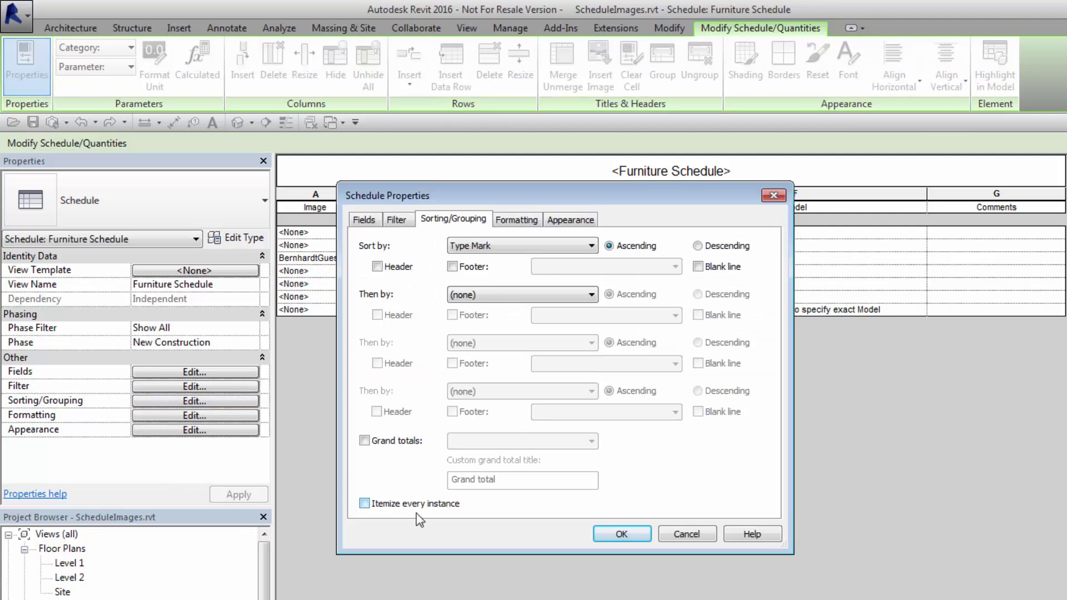
{"action": "left_click", "coordinate": [621, 534]}
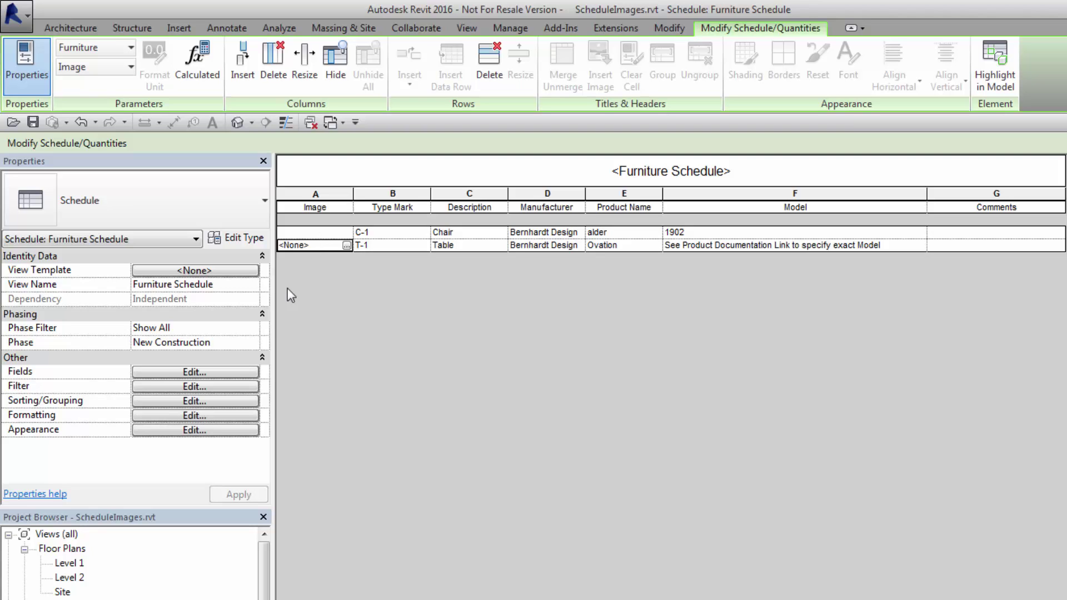
Step: Remove the Image field, add Type Image, and move it to the first column
{"action": "left_click", "coordinate": [245, 372]}
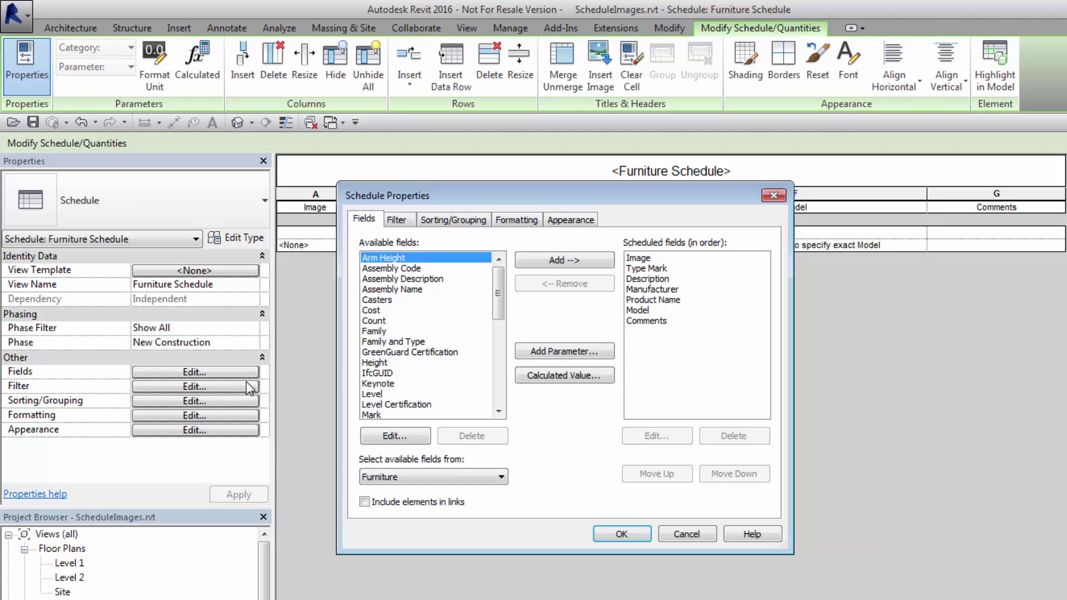
{"action": "left_click", "coordinate": [648, 258]}
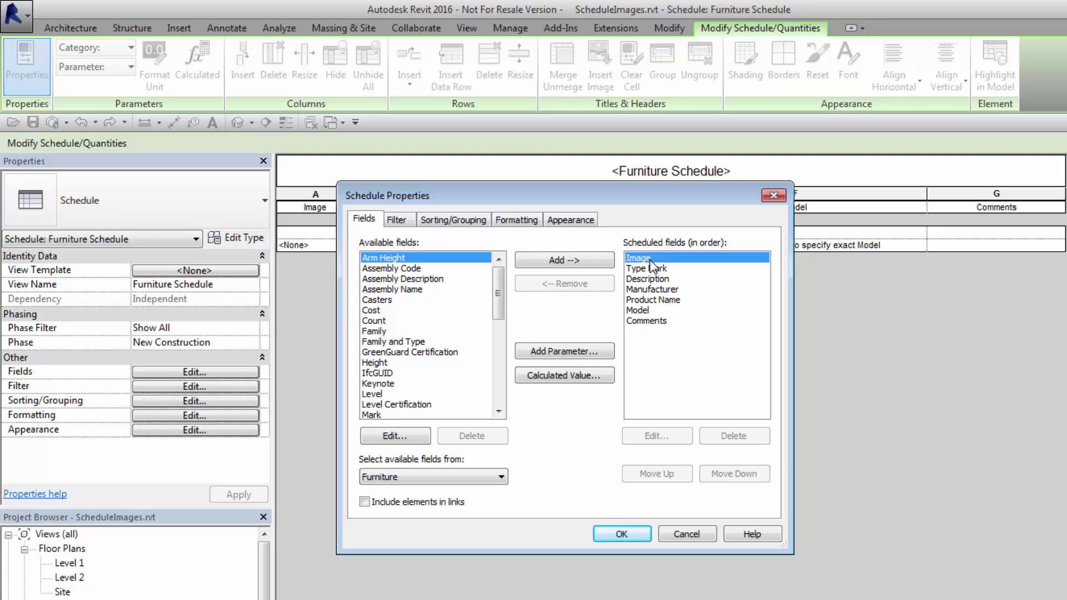
{"action": "left_click", "coordinate": [591, 284]}
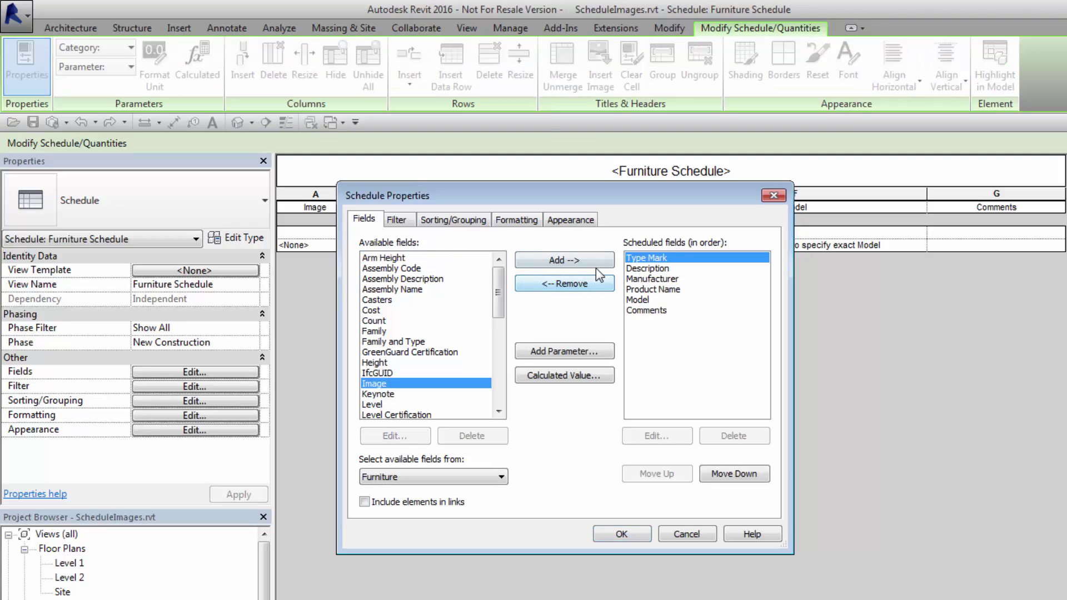
{"action": "left_click_drag", "start_coordinate": [500, 298], "coordinate": [506, 383]}
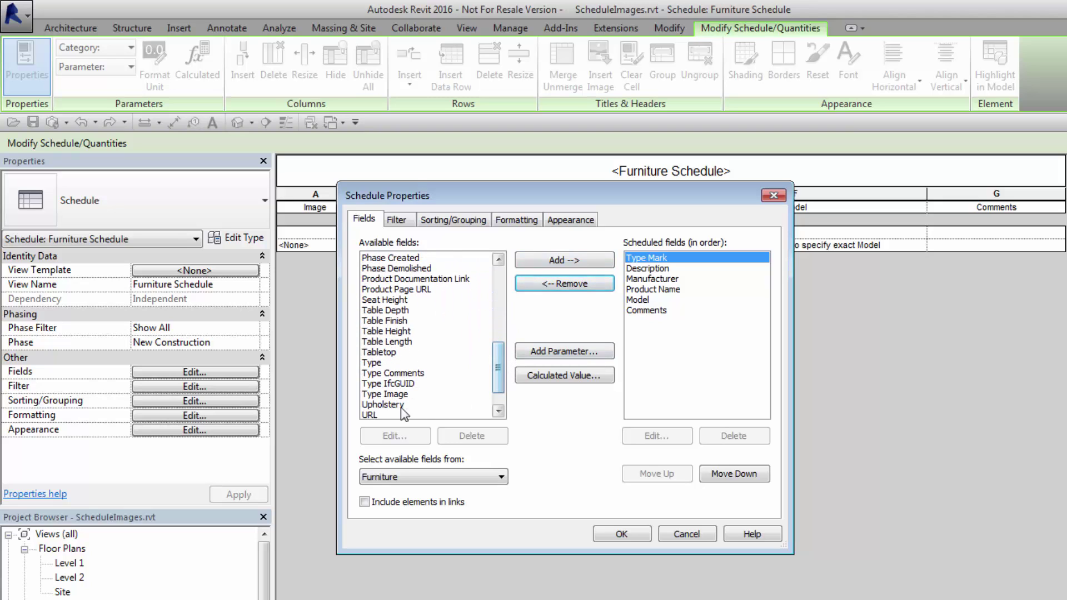
{"action": "left_click", "coordinate": [390, 395]}
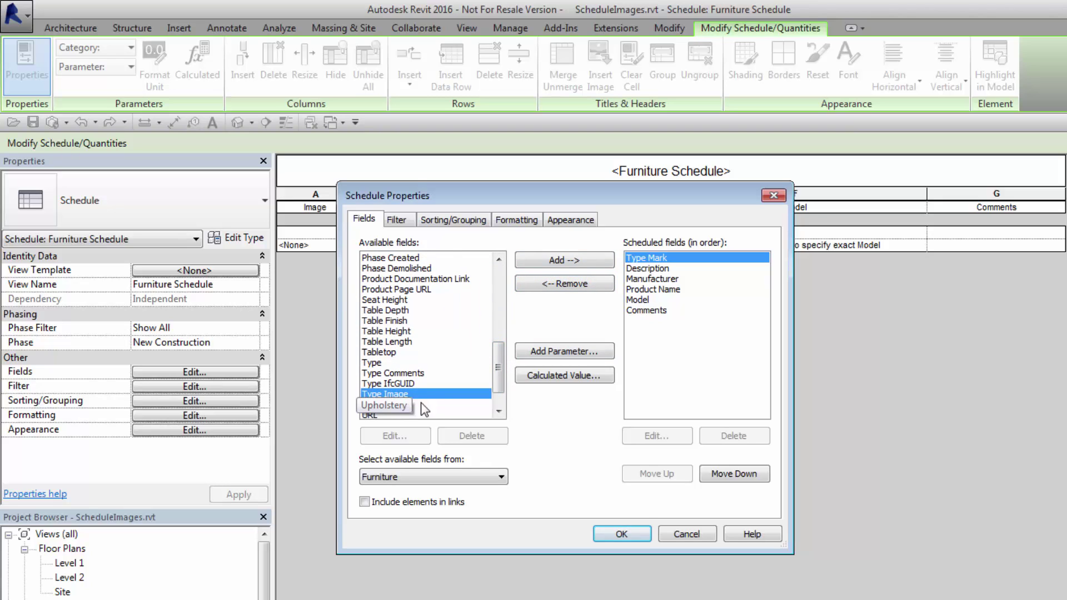
{"action": "left_click", "coordinate": [563, 261]}
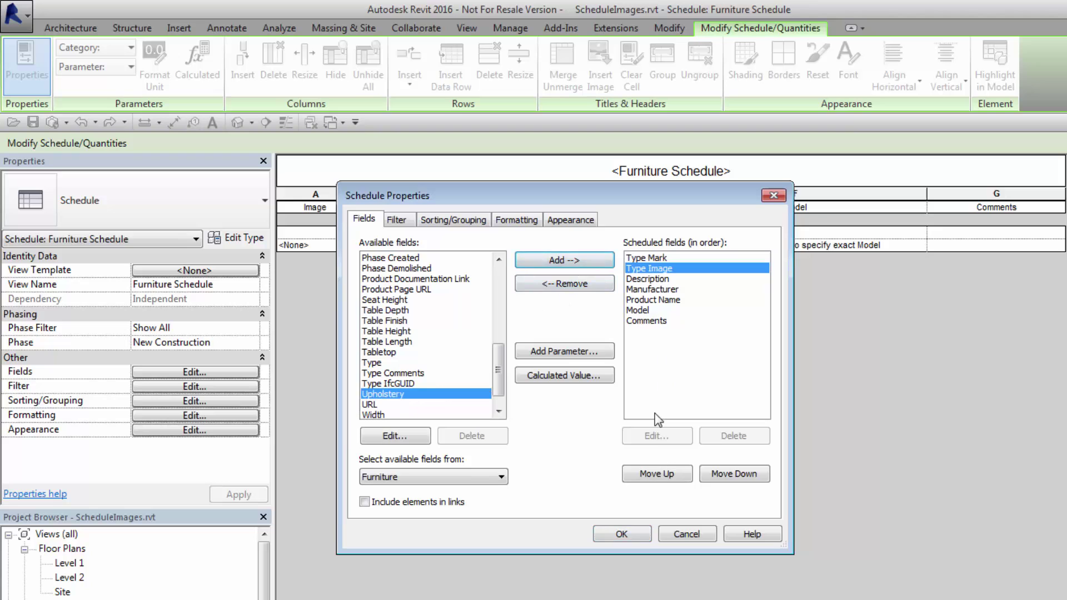
{"action": "left_click", "coordinate": [663, 474]}
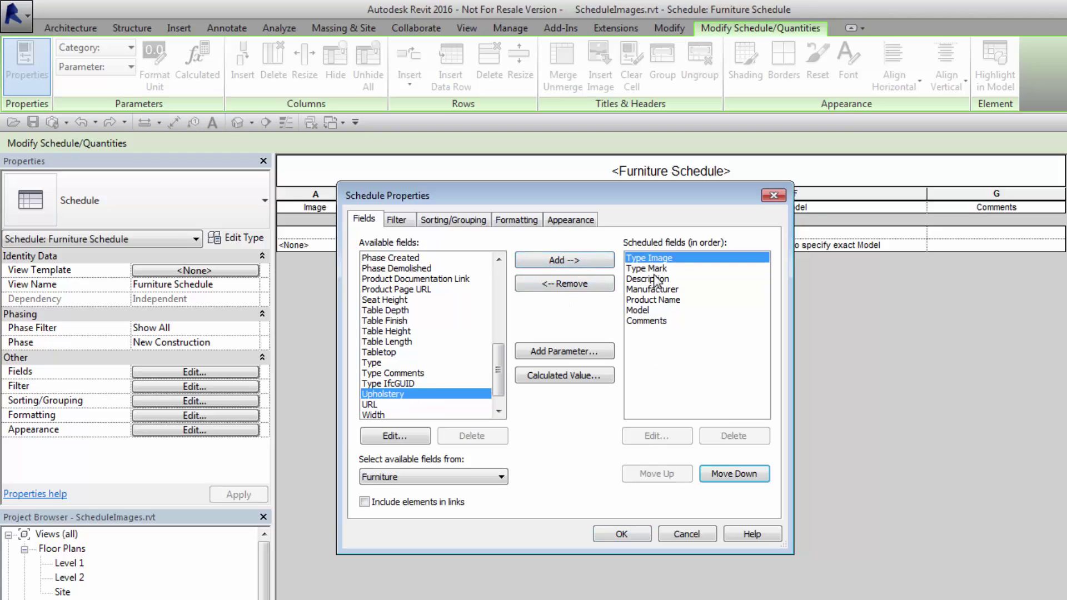
{"action": "left_click", "coordinate": [628, 536]}
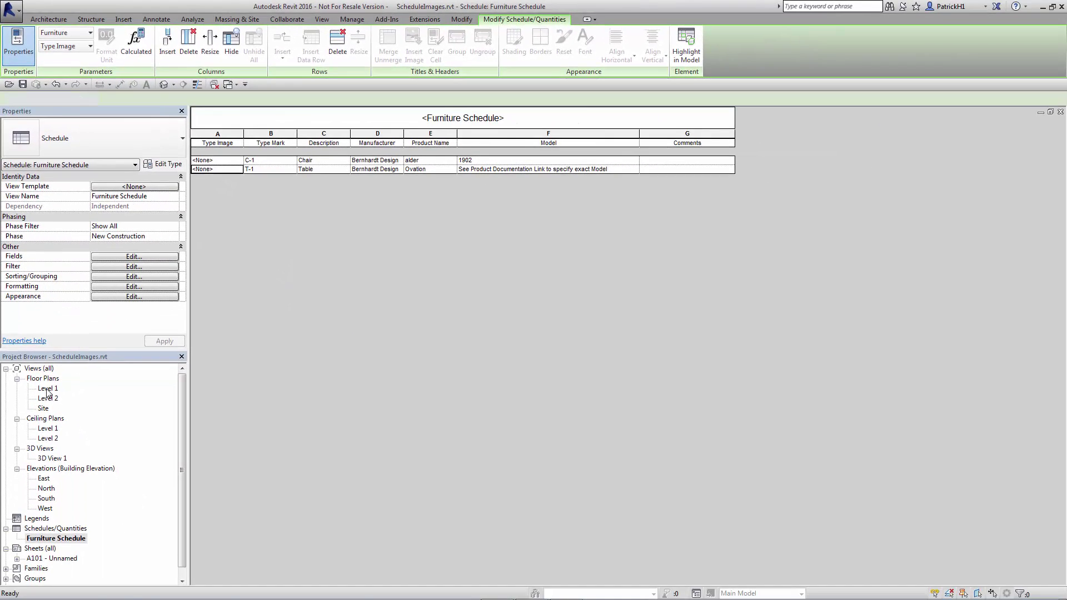
Step: On Level 1, check the top-right chair's type properties, where Type Image is still <None>
{"action": "left_click", "coordinate": [995, 67]}
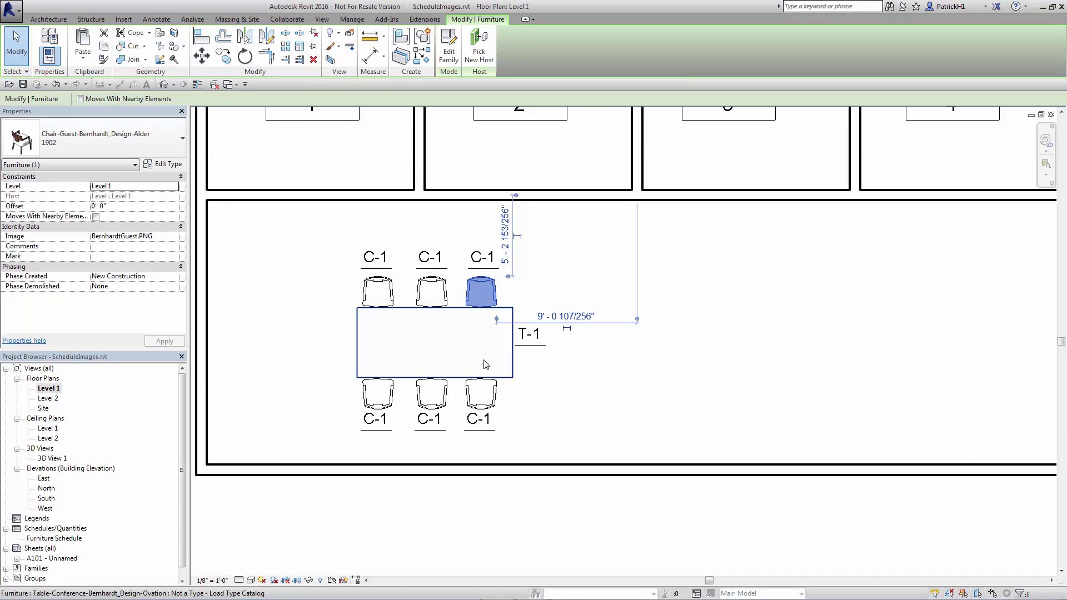
{"action": "left_click", "coordinate": [605, 417]}
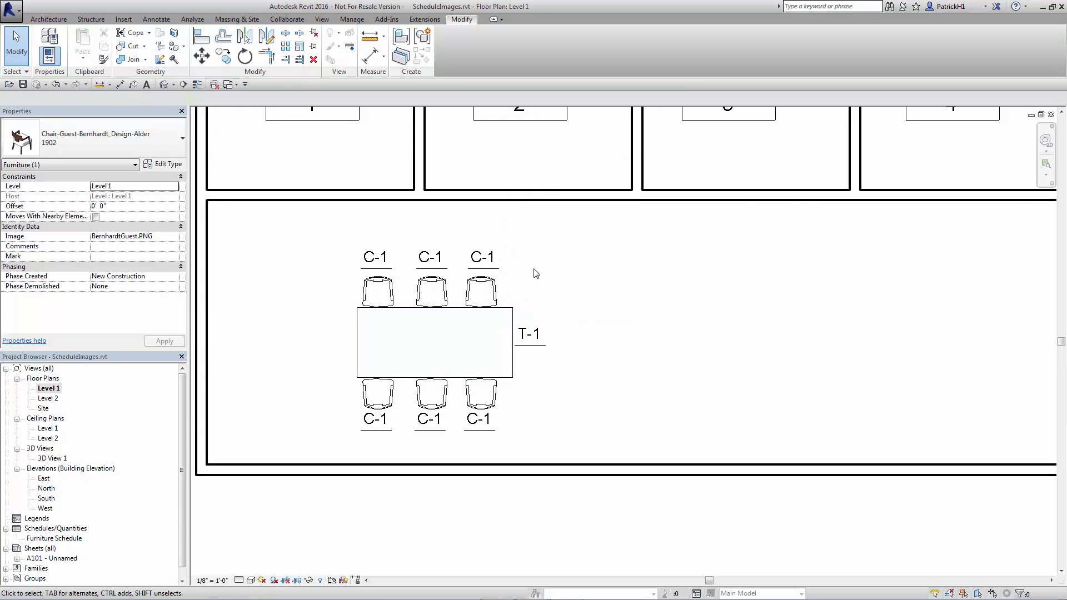
{"action": "left_click", "coordinate": [507, 294]}
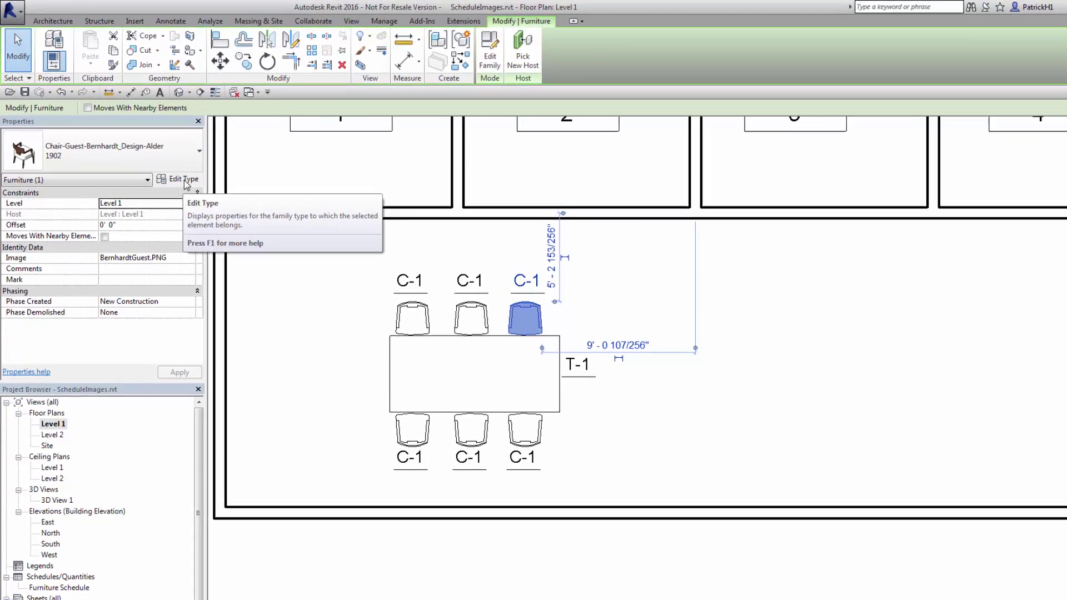
{"action": "left_click", "coordinate": [169, 166]}
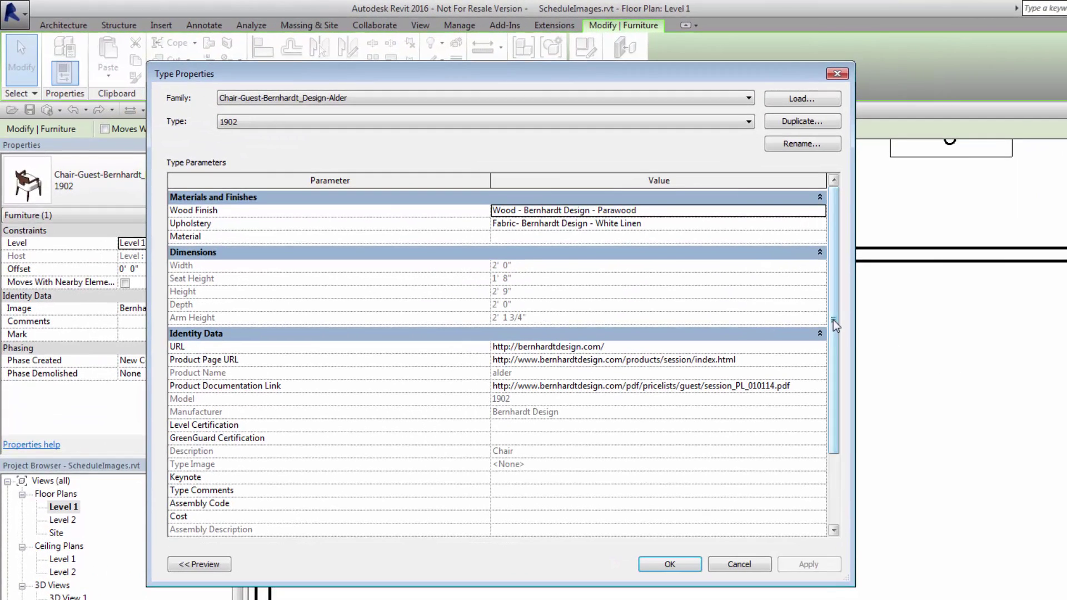
{"action": "left_click_drag", "start_coordinate": [833, 319], "coordinate": [837, 349]}
{"action": "mouse_move", "coordinate": [231, 437]}
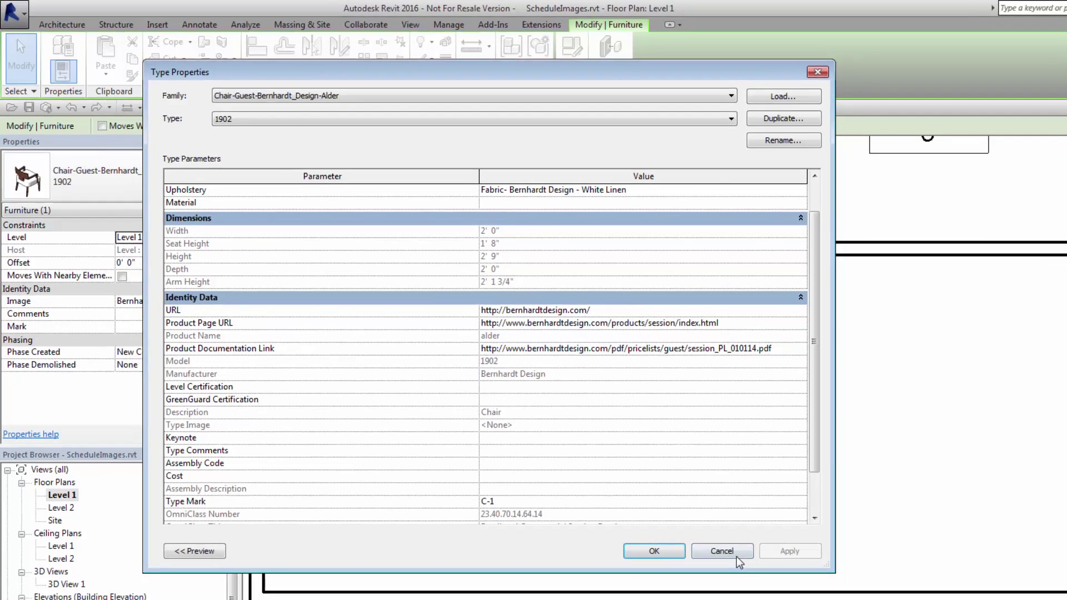
{"action": "left_click", "coordinate": [739, 564]}
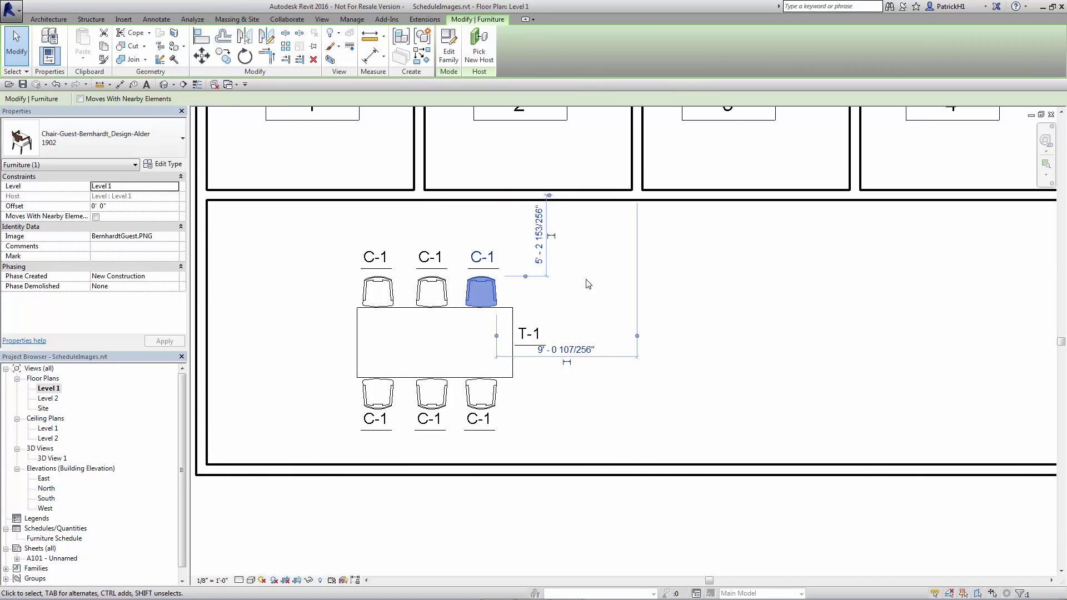
{"action": "left_click", "coordinate": [508, 299]}
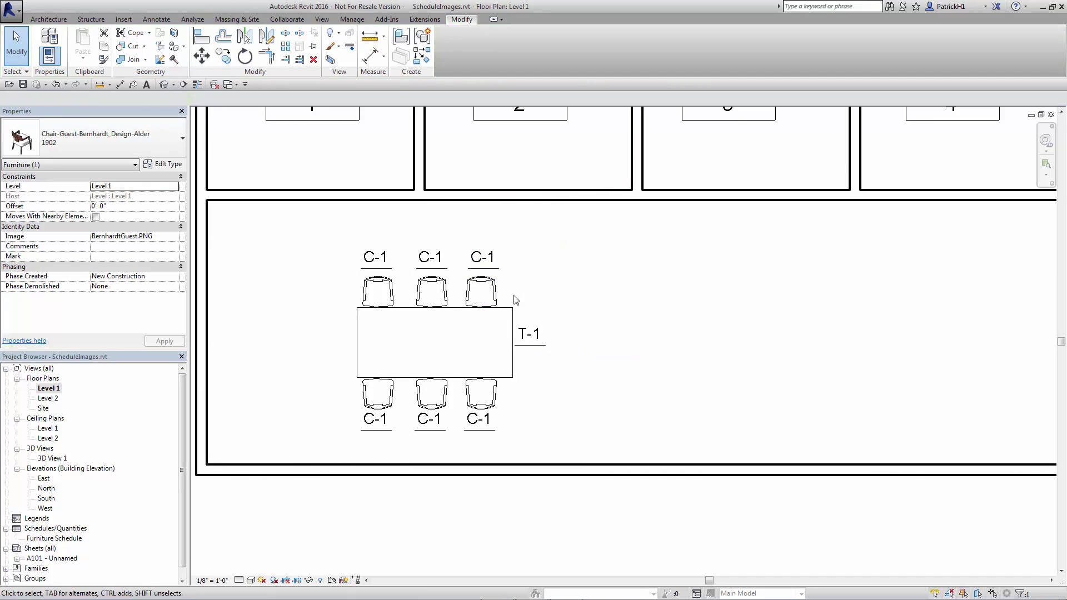
Step: Open the C-1 chair's family for editing and show its Family Types parameters
{"action": "left_click", "coordinate": [483, 291]}
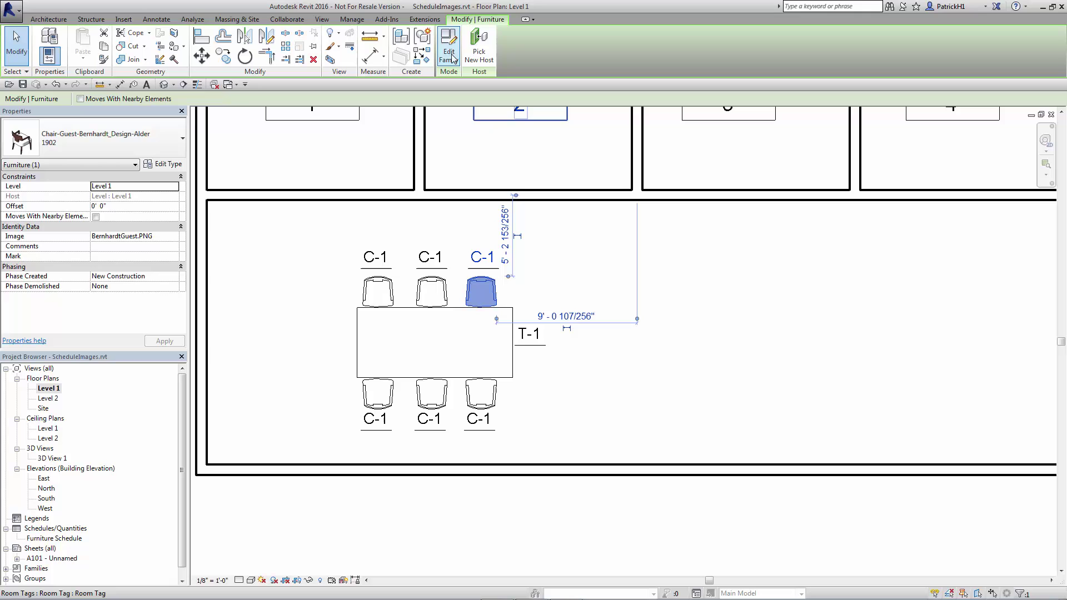
{"action": "left_click", "coordinate": [450, 71]}
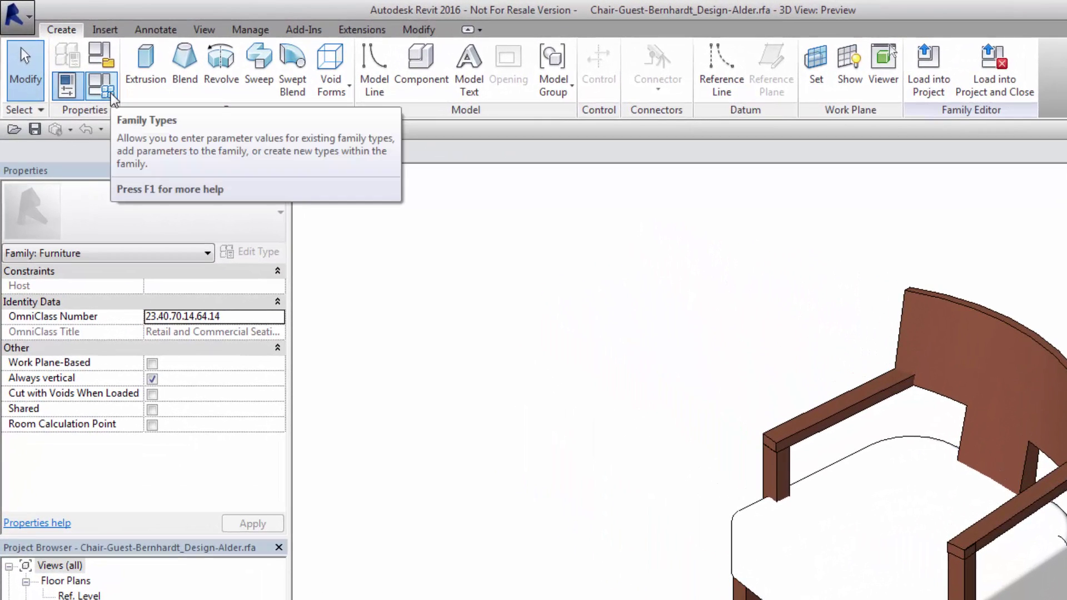
{"action": "left_click", "coordinate": [111, 92]}
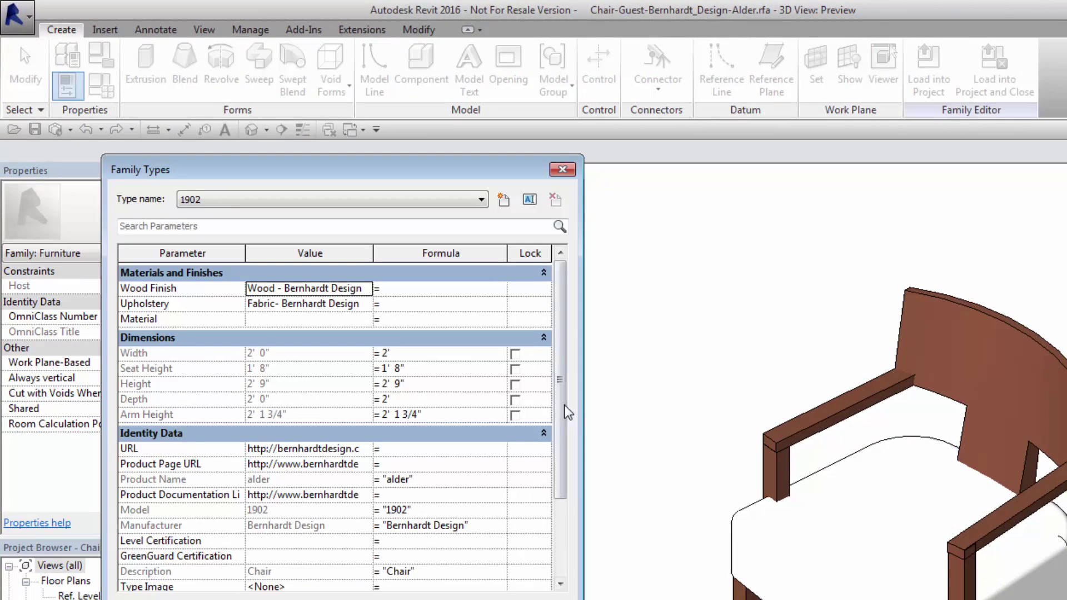
{"action": "scroll", "coordinate": [566, 471], "scroll_direction": "down", "scroll_amount": 2}
{"action": "scroll", "coordinate": [566, 472], "scroll_direction": "down", "scroll_amount": 1}
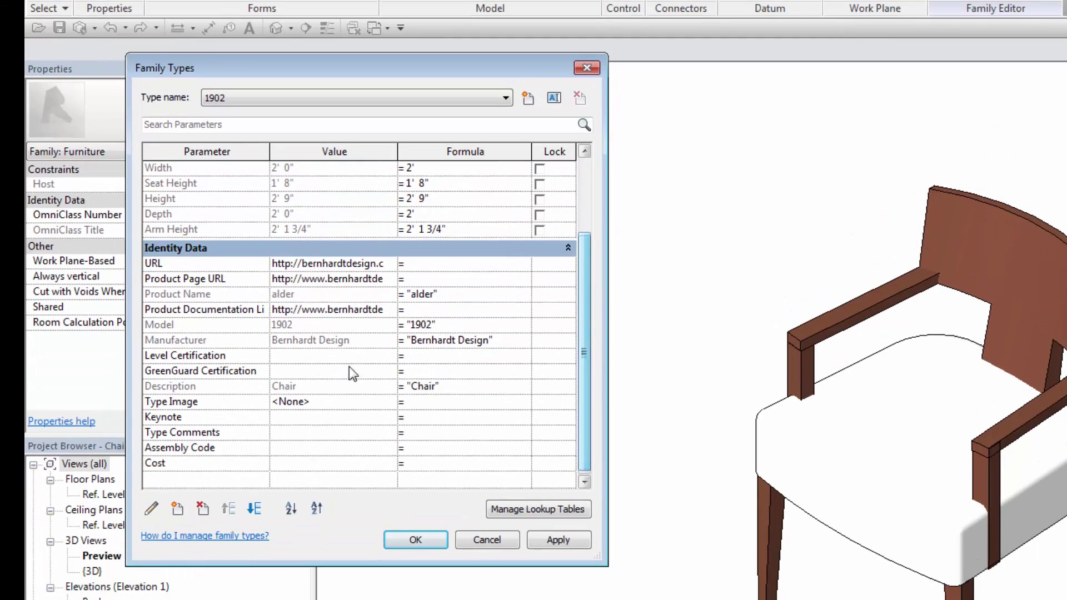
Step: Import BernhardtGuest.PNG from US Imperial > Furniture > Seating as the chair's Type Image
{"action": "mouse_move", "coordinate": [191, 519]}
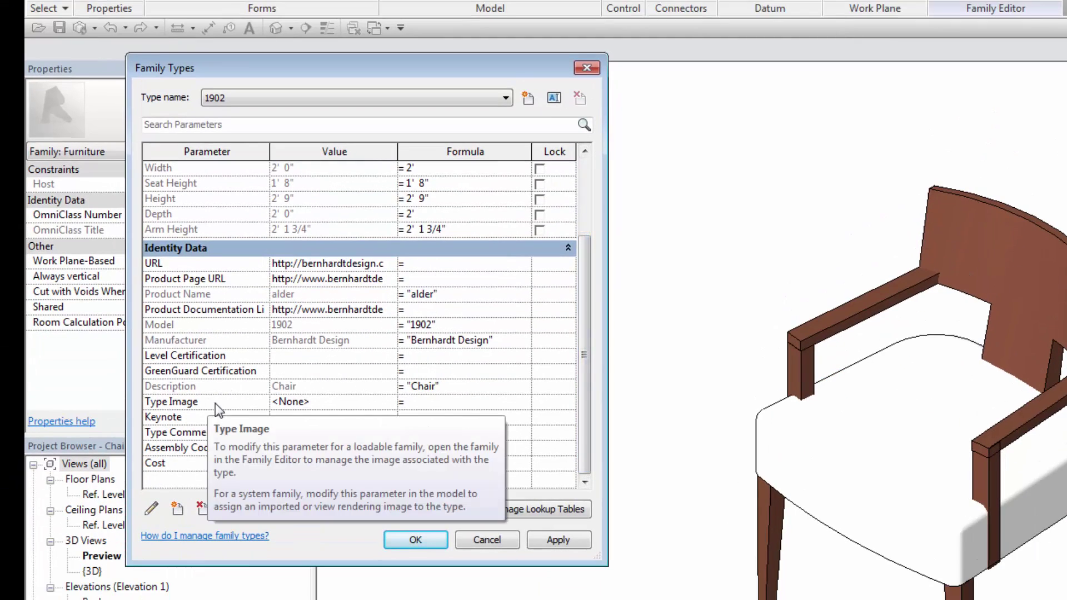
{"action": "left_click", "coordinate": [346, 404]}
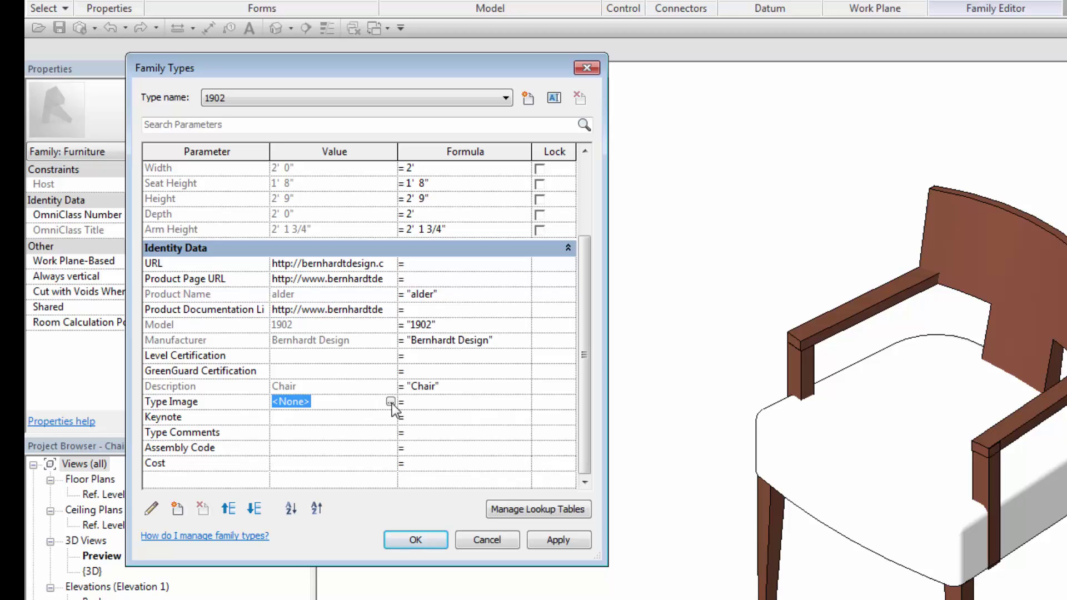
{"action": "left_click", "coordinate": [391, 401]}
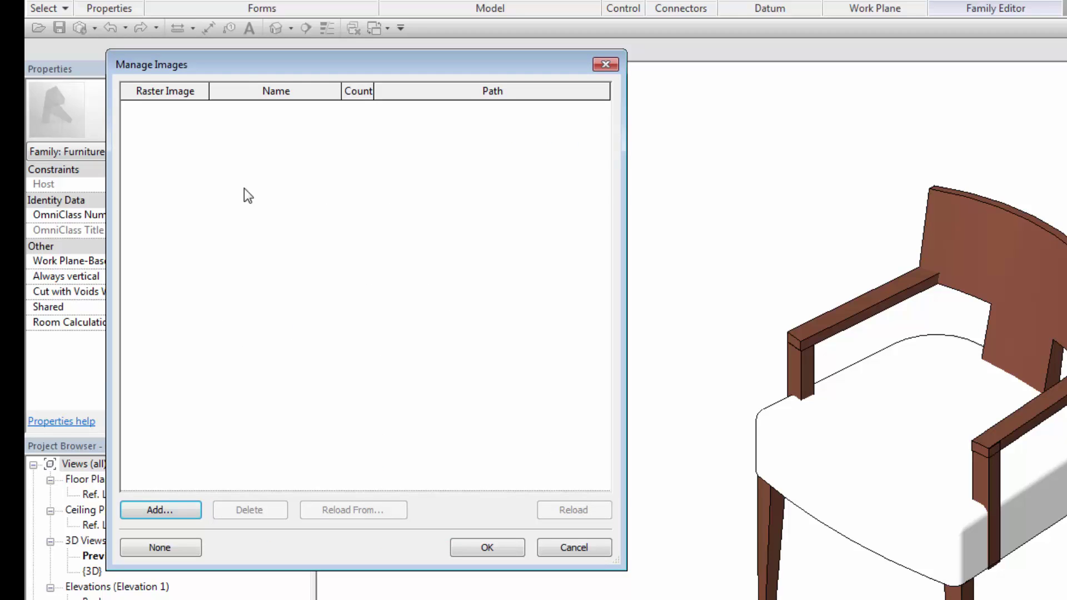
{"action": "left_click", "coordinate": [167, 510]}
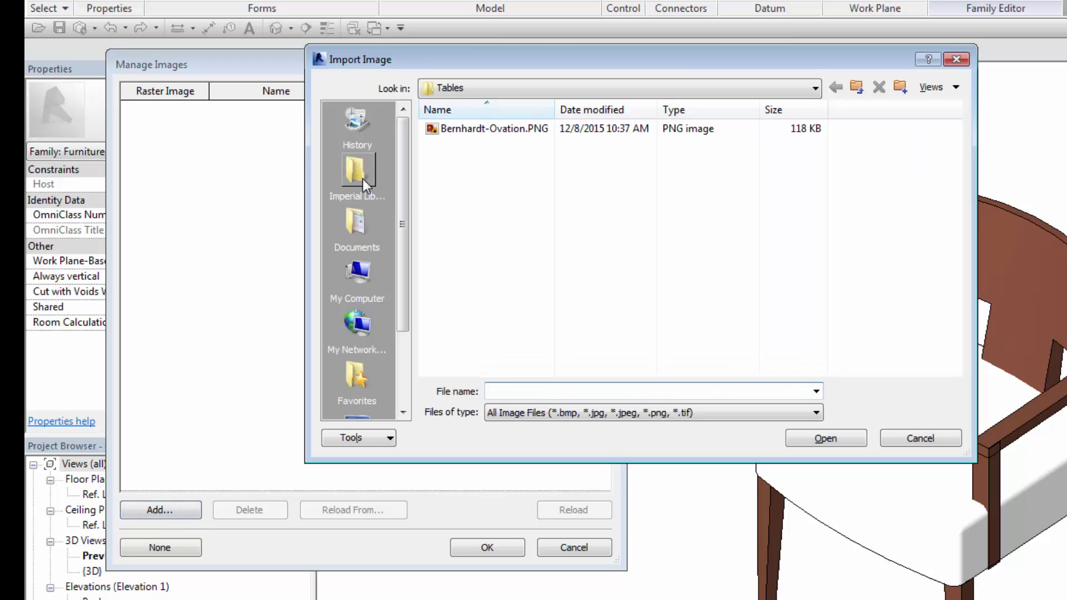
{"action": "left_click", "coordinate": [358, 176]}
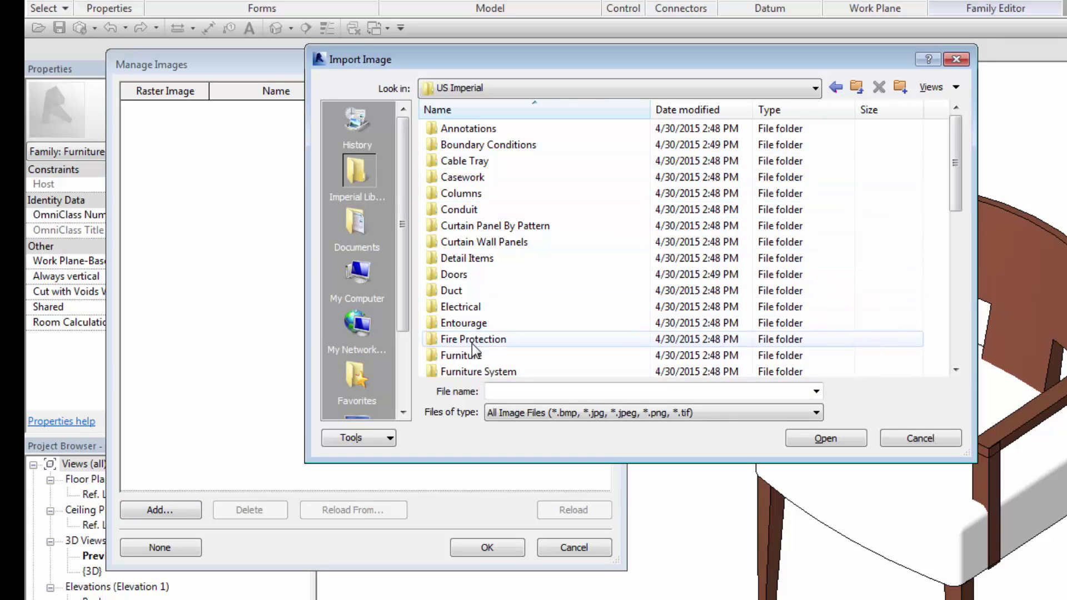
{"action": "double_click", "coordinate": [461, 355]}
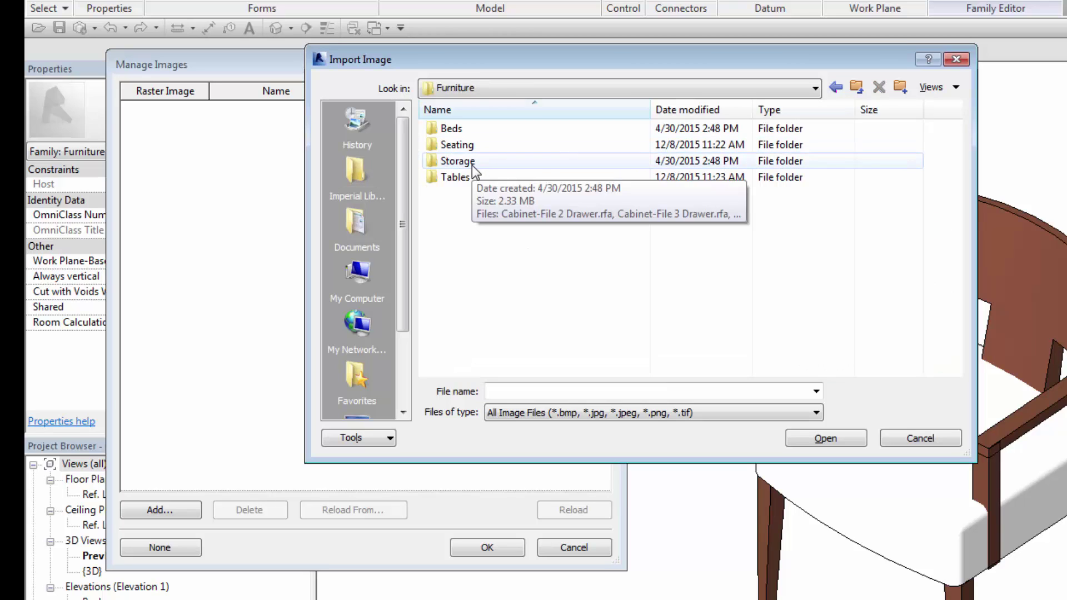
{"action": "double_click", "coordinate": [471, 146]}
{"action": "left_click", "coordinate": [502, 130]}
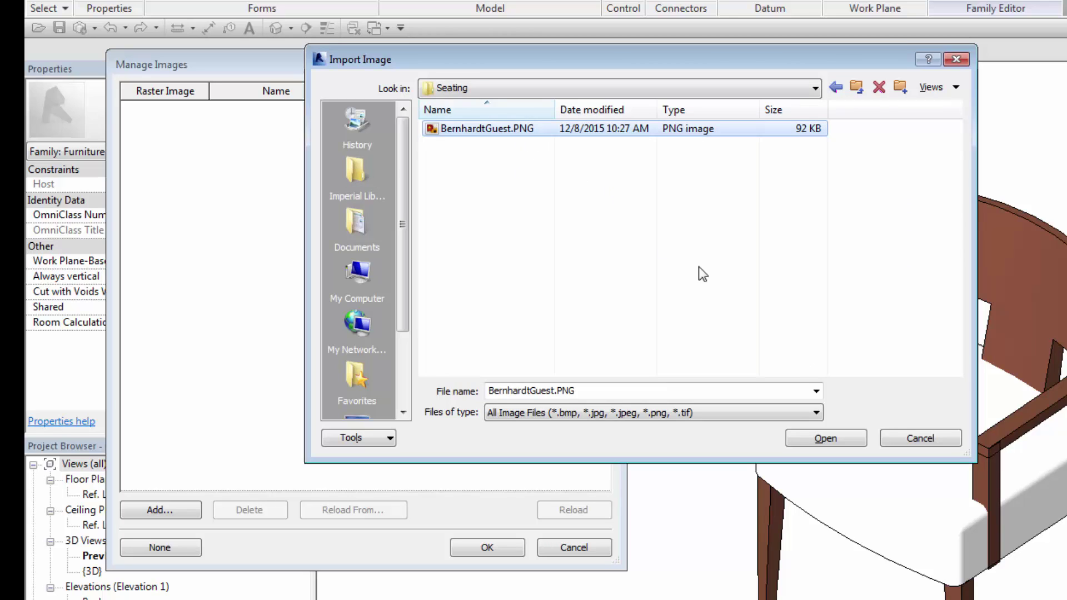
{"action": "left_click", "coordinate": [828, 437]}
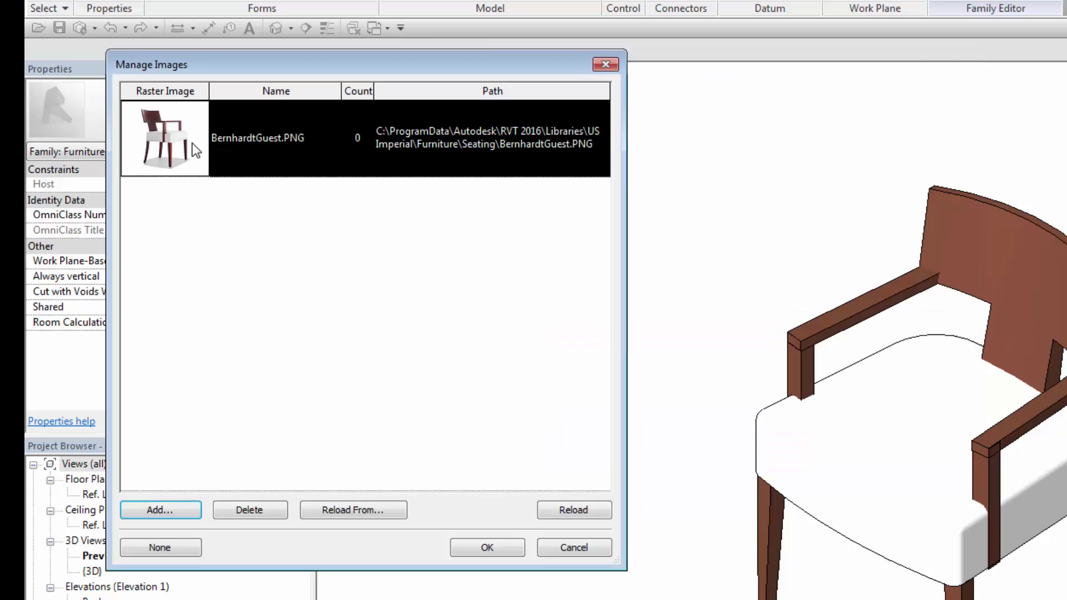
{"action": "left_click", "coordinate": [496, 545]}
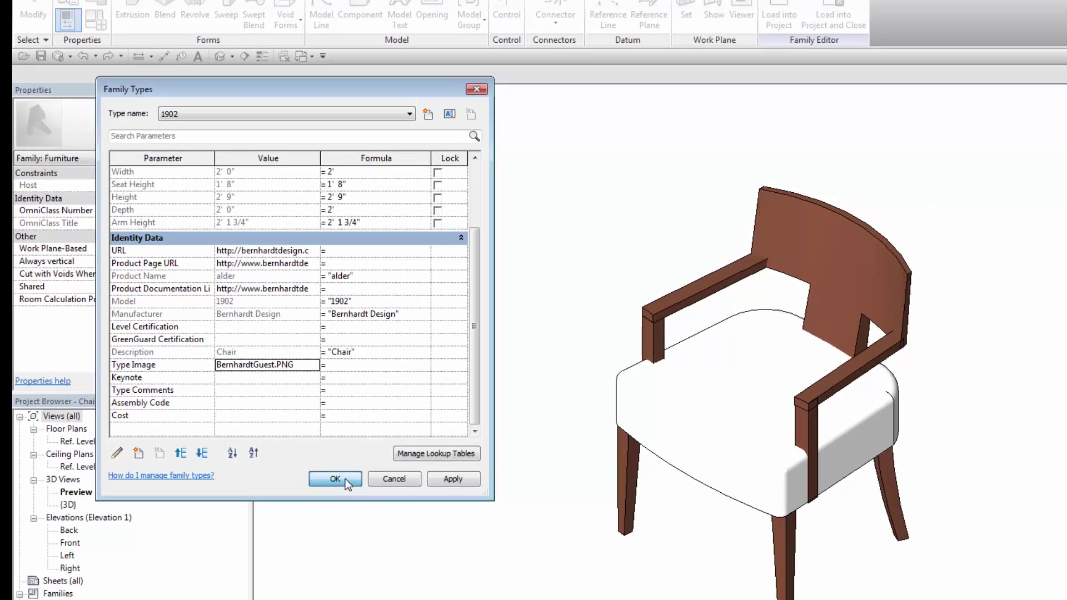
Step: Load the chair family into the project, overwriting the existing version and parameter values
{"action": "left_click", "coordinate": [433, 541]}
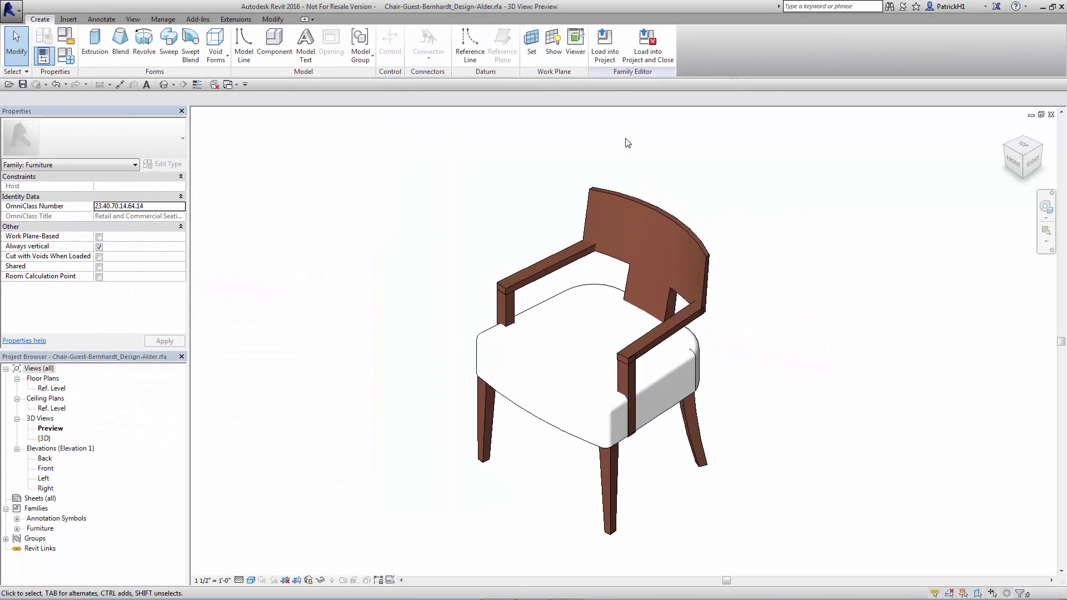
{"action": "left_click", "coordinate": [605, 45]}
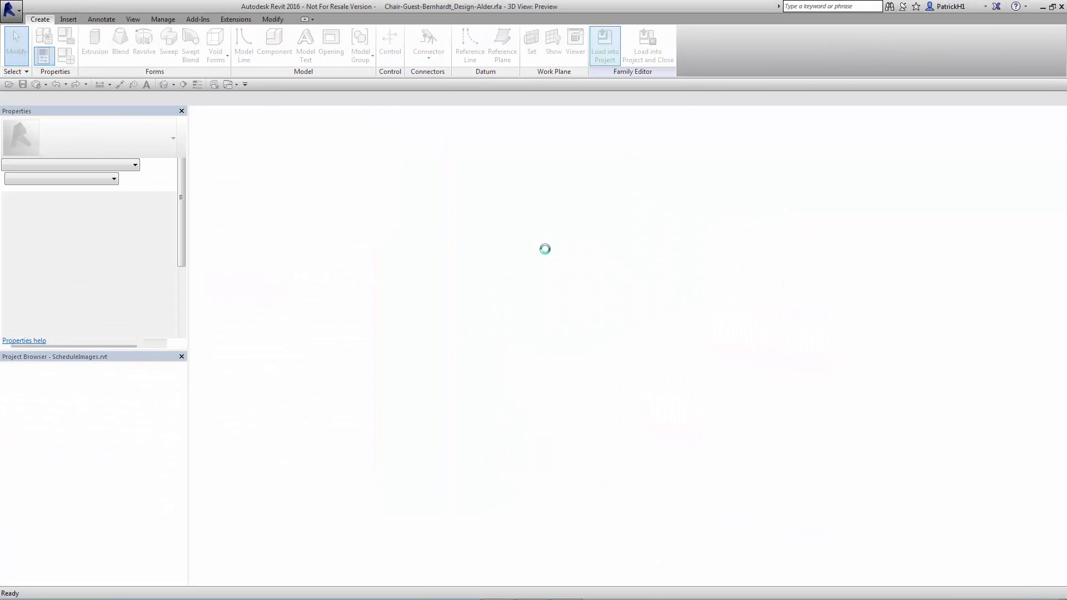
{"action": "left_click", "coordinate": [458, 307]}
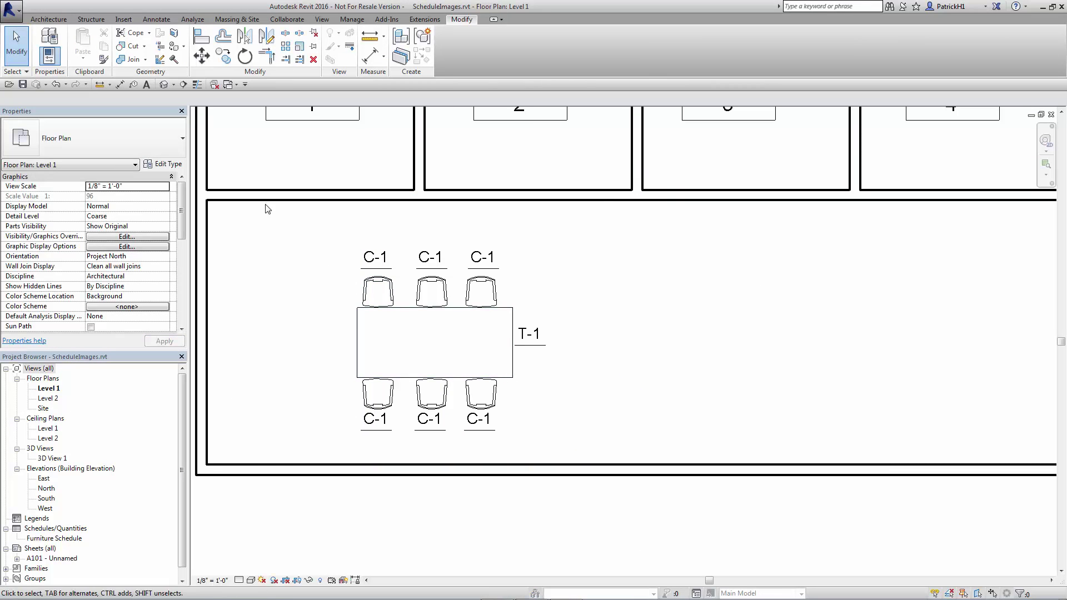
Step: Check a C-1 chair's Type Image, then select the T-1 conference table
{"action": "left_click", "coordinate": [368, 285]}
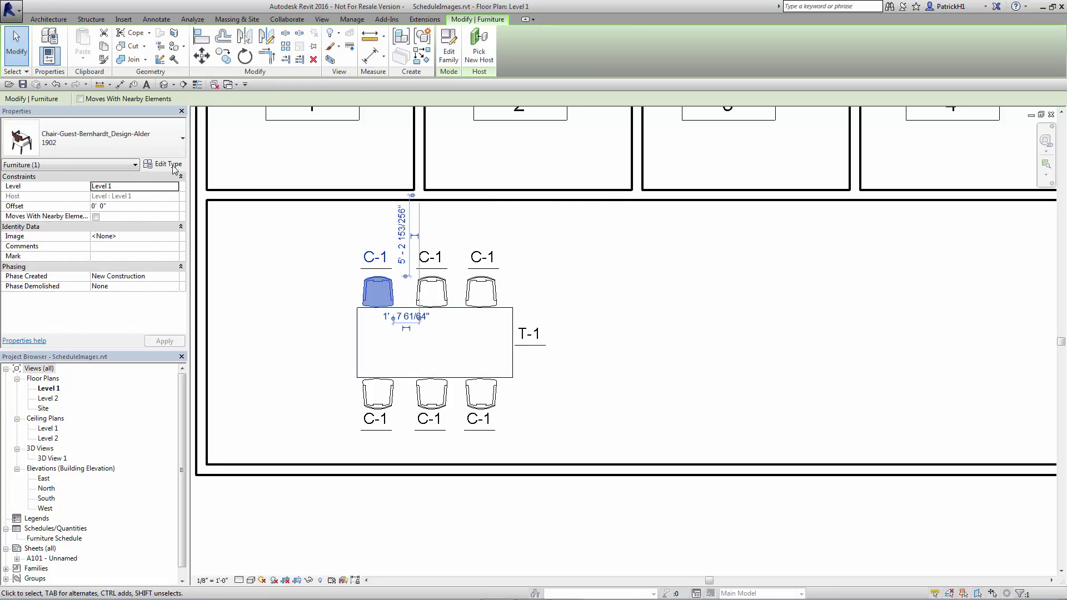
{"action": "left_click", "coordinate": [167, 165]}
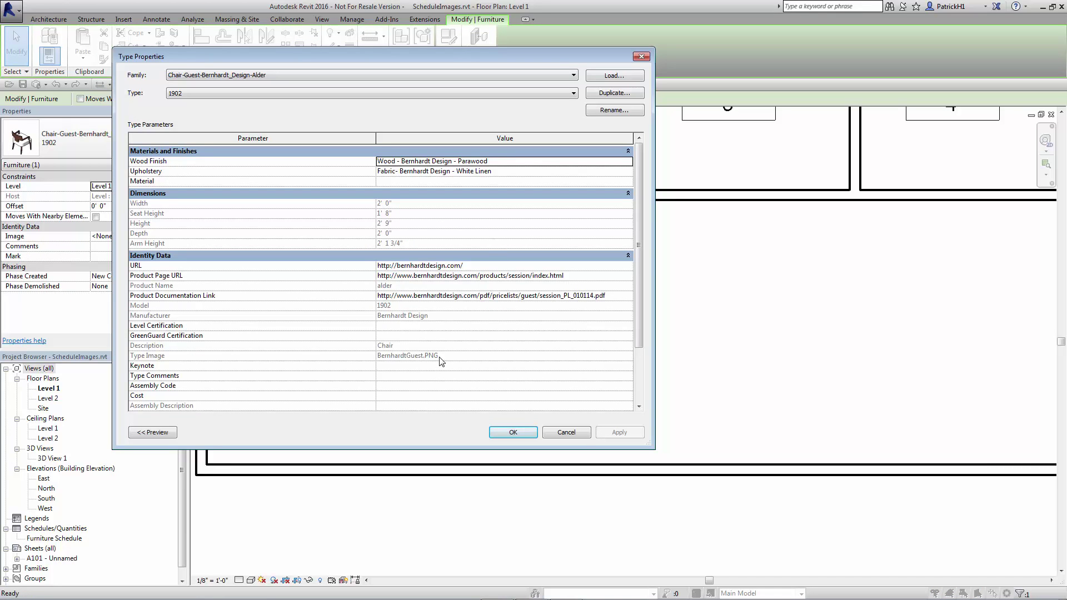
{"action": "left_click", "coordinate": [567, 432]}
{"action": "key", "text": "Escape"}
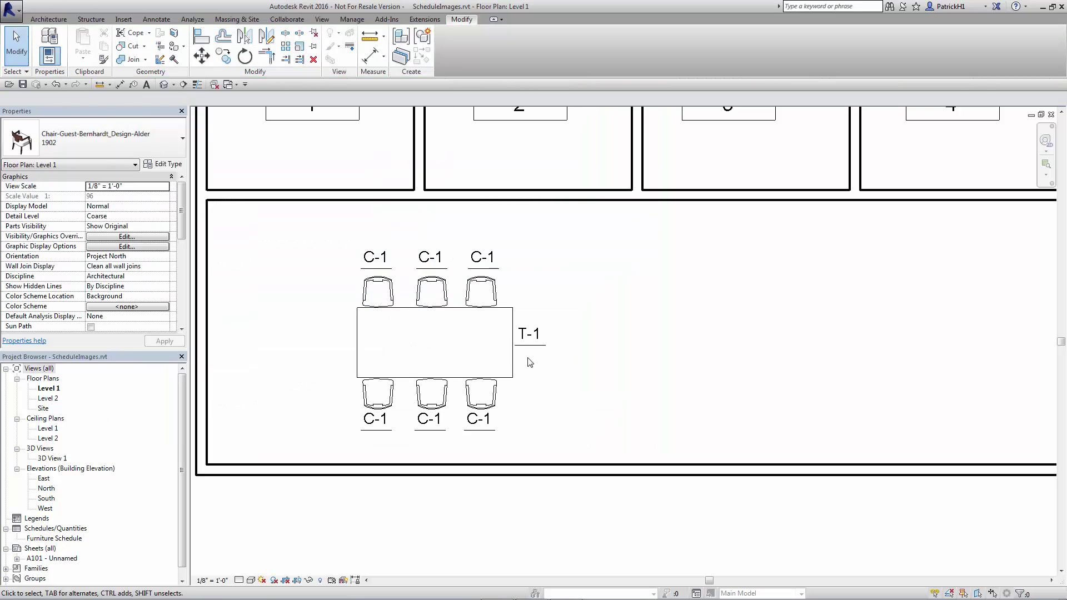
{"action": "left_click", "coordinate": [513, 361]}
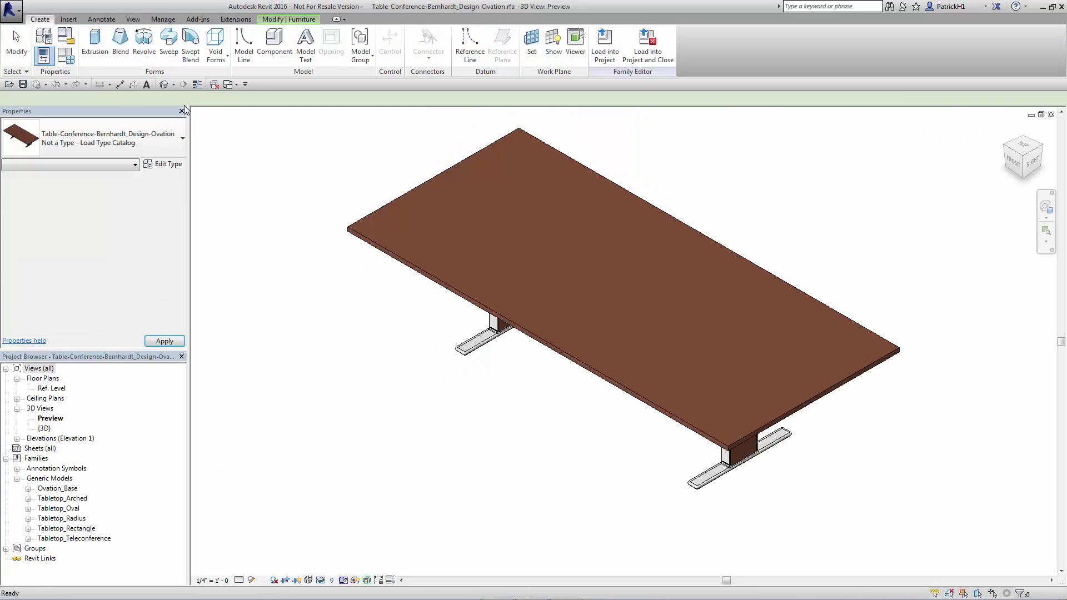
Step: In Family Types, choose Bernhardt-Ovation.PNG from Manage Images as the table's Type Image
{"action": "left_click", "coordinate": [67, 57]}
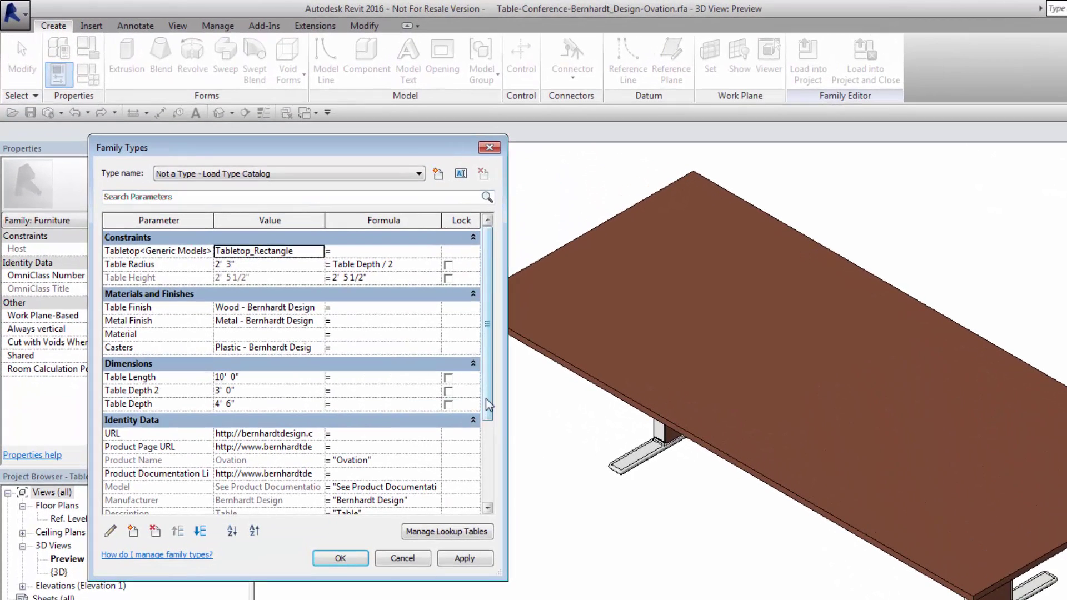
{"action": "scroll", "coordinate": [366, 323], "scroll_direction": "down", "scroll_amount": 1}
{"action": "scroll", "coordinate": [491, 429], "scroll_direction": "down", "scroll_amount": 1}
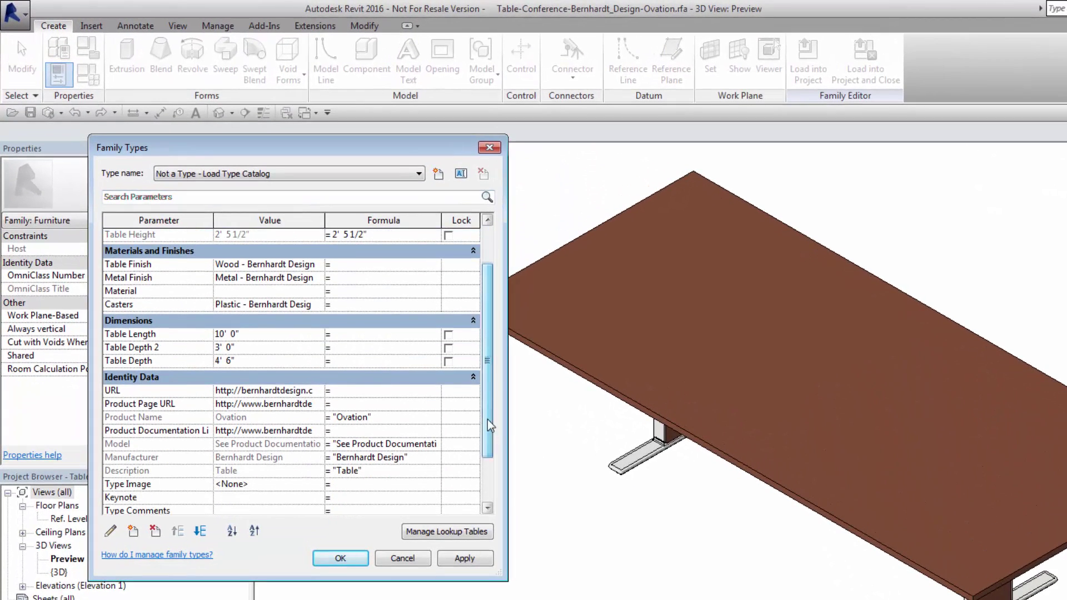
{"action": "left_click", "coordinate": [473, 378]}
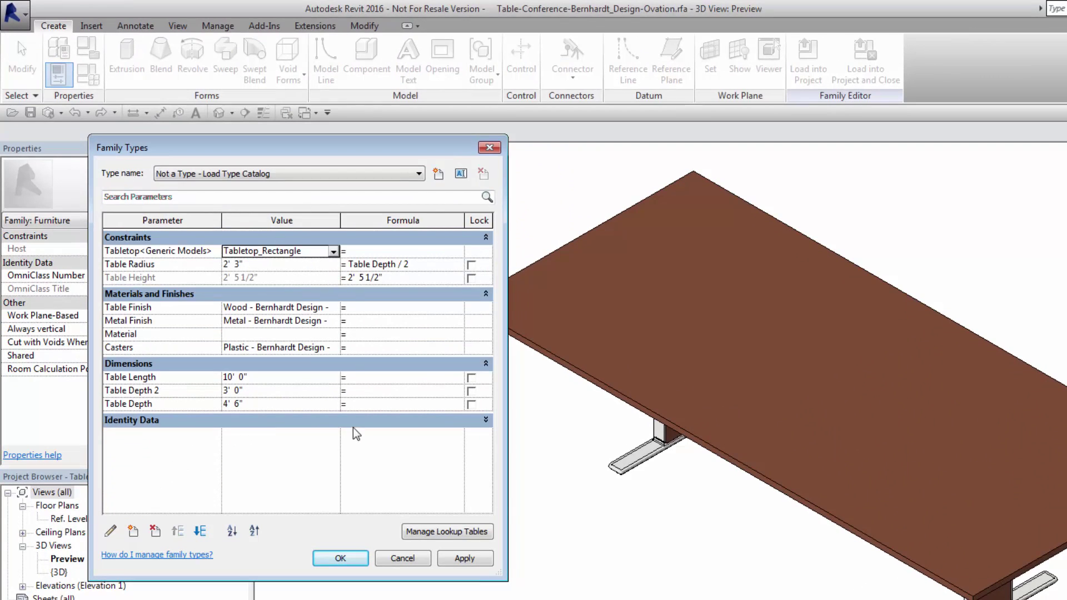
{"action": "left_click", "coordinate": [485, 422]}
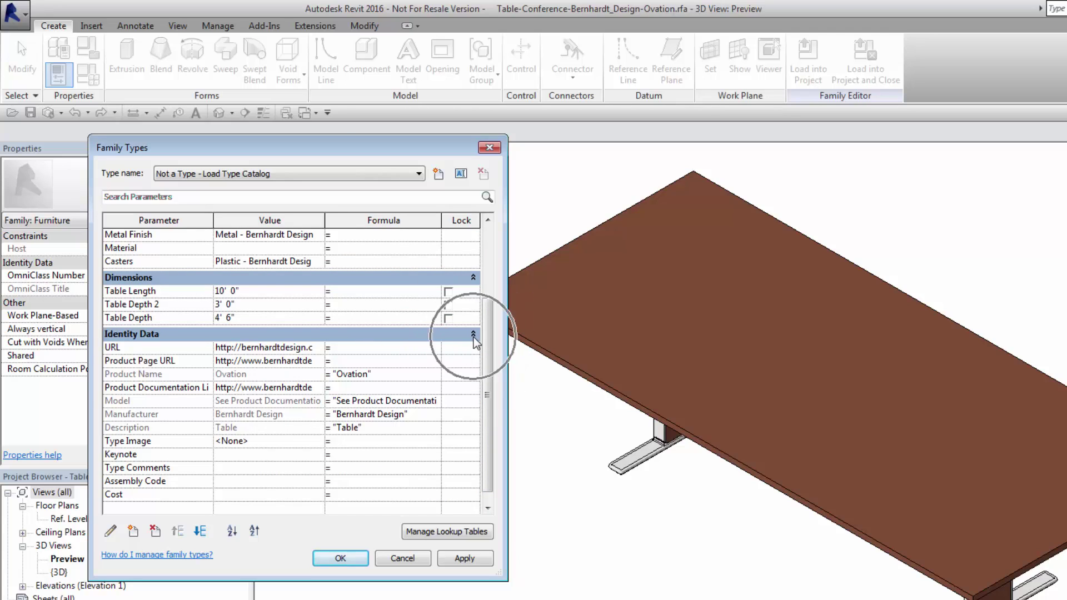
{"action": "scroll", "coordinate": [484, 345], "scroll_direction": "down", "scroll_amount": 1}
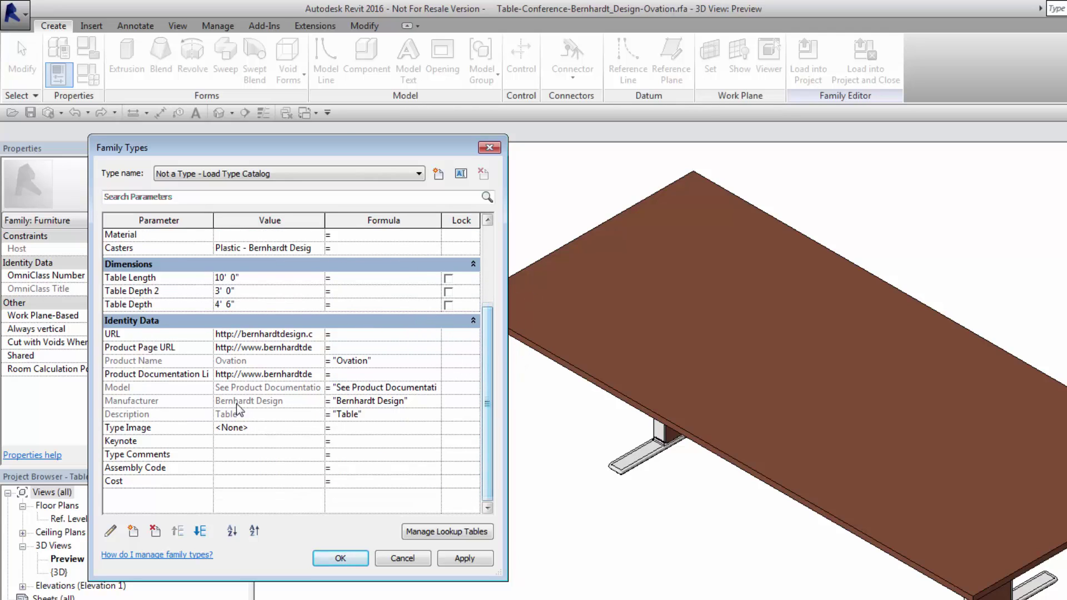
{"action": "left_click", "coordinate": [275, 428]}
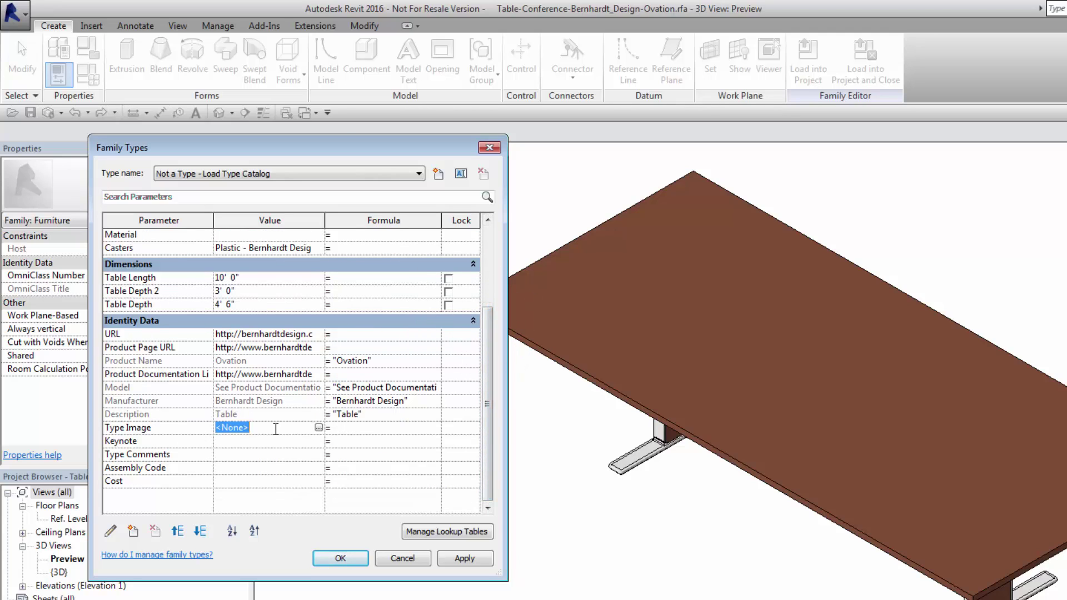
{"action": "left_click", "coordinate": [318, 428]}
{"action": "left_click", "coordinate": [196, 225]}
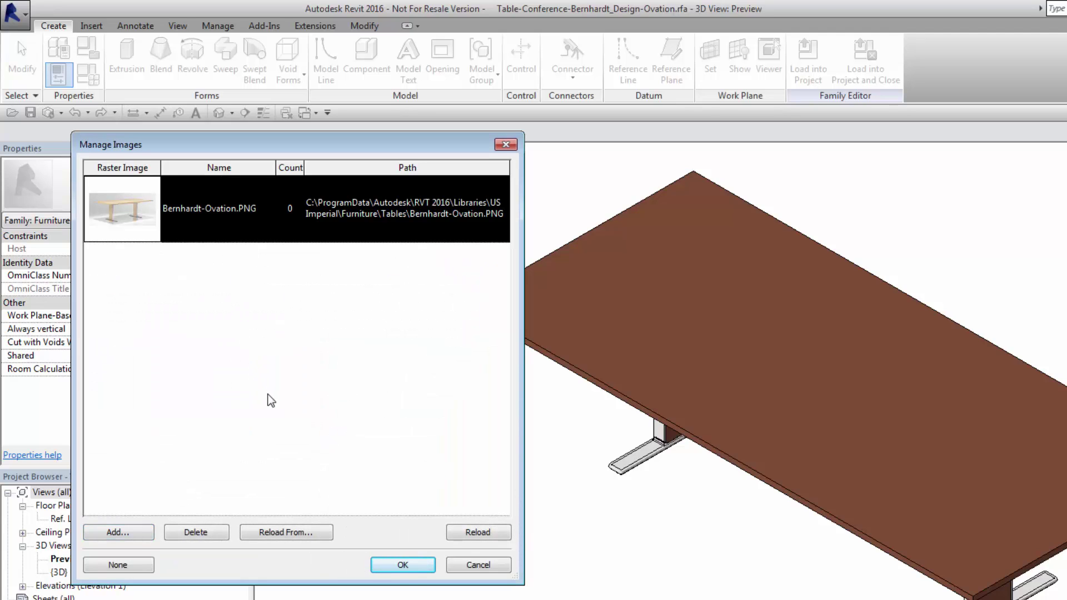
{"action": "left_click", "coordinate": [401, 566]}
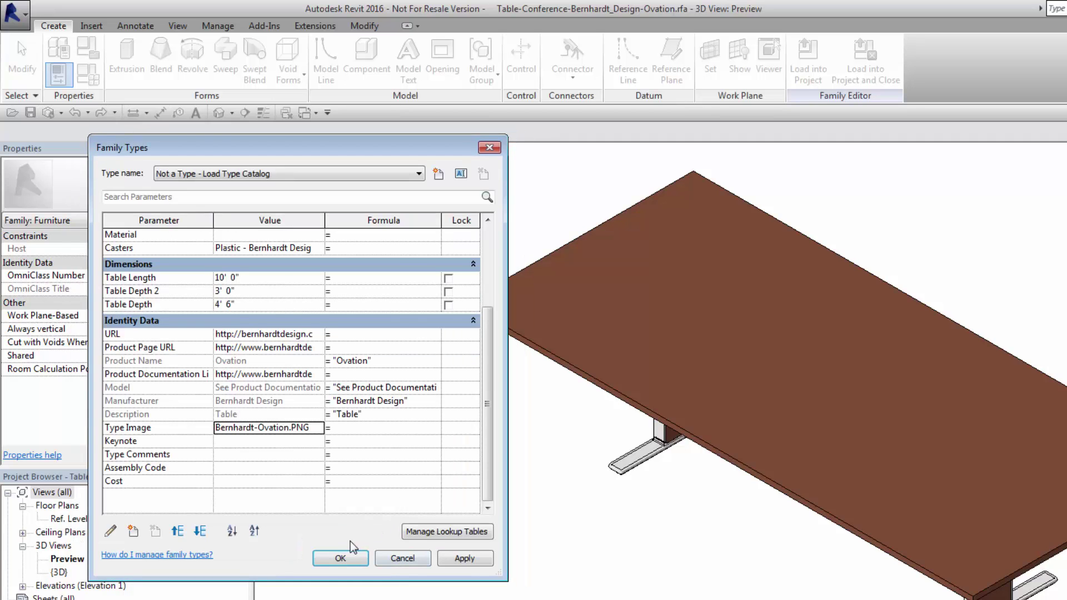
{"action": "left_click", "coordinate": [340, 558]}
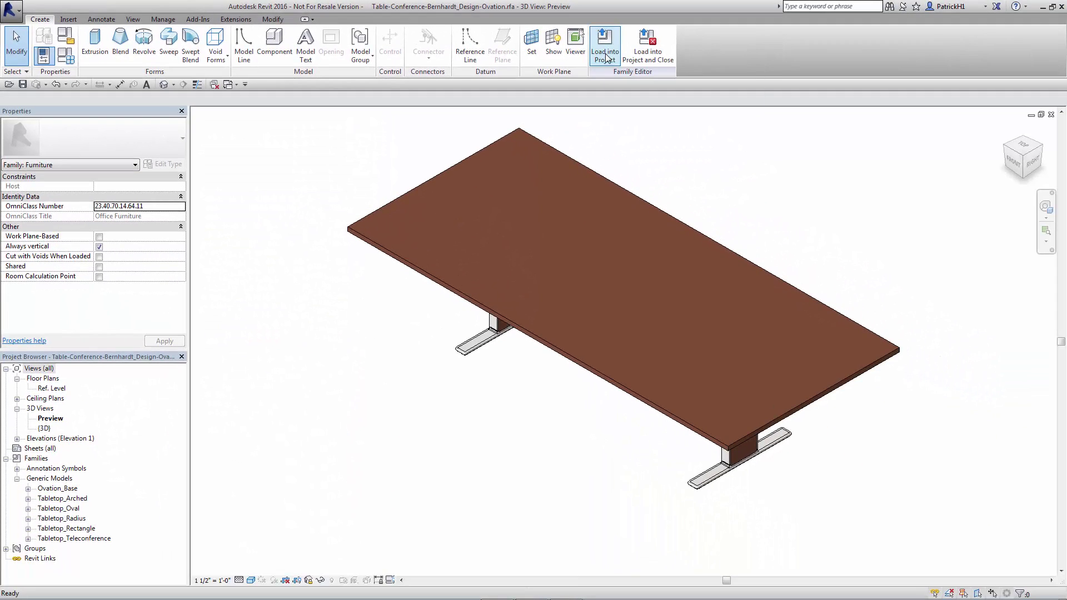
Step: Load the table family into ScheduleImages.rvt, overwriting the existing version and parameter values
{"action": "left_click", "coordinate": [627, 64]}
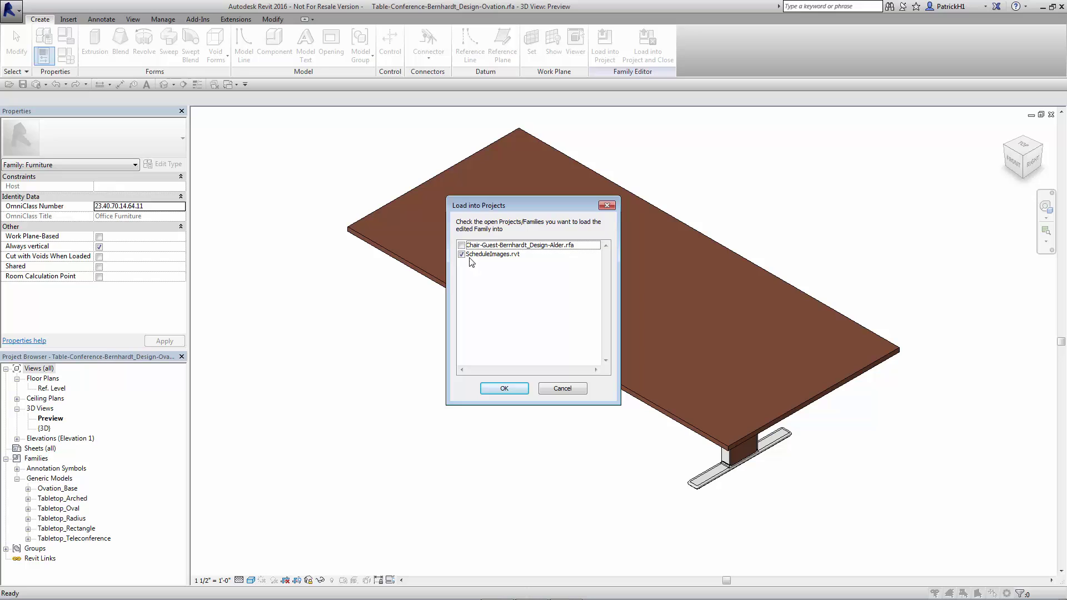
{"action": "left_click", "coordinate": [509, 389]}
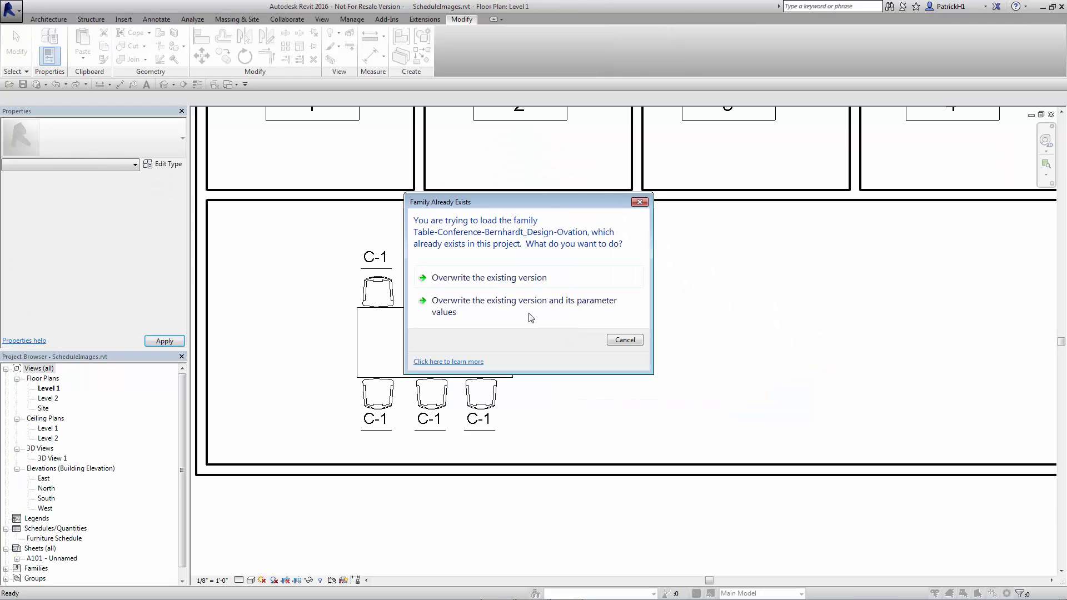
{"action": "left_click", "coordinate": [497, 307]}
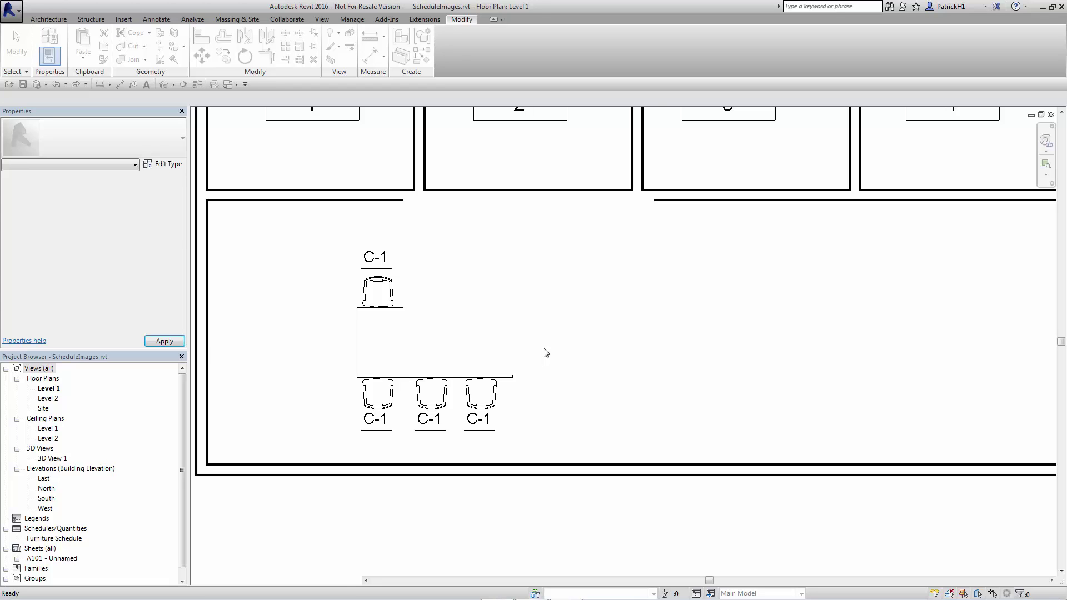
Step: Widen the schedule's Type Image column to fit BernhardtGuest.PNG and Bernhardt-Ovation.PNG
{"action": "double_click", "coordinate": [54, 539]}
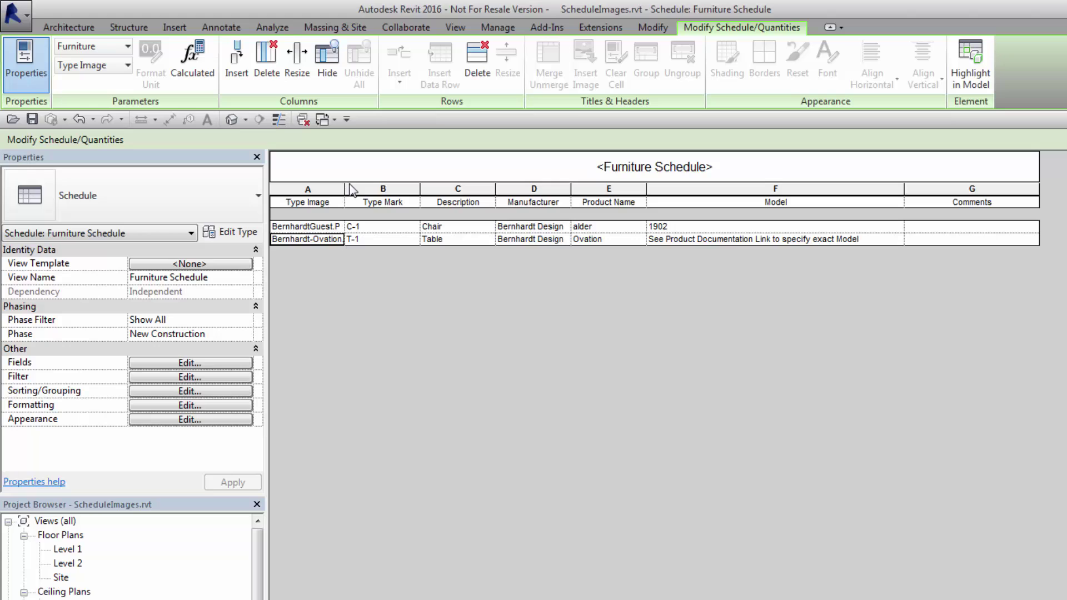
{"action": "left_click_drag", "start_coordinate": [345, 189], "coordinate": [385, 189]}
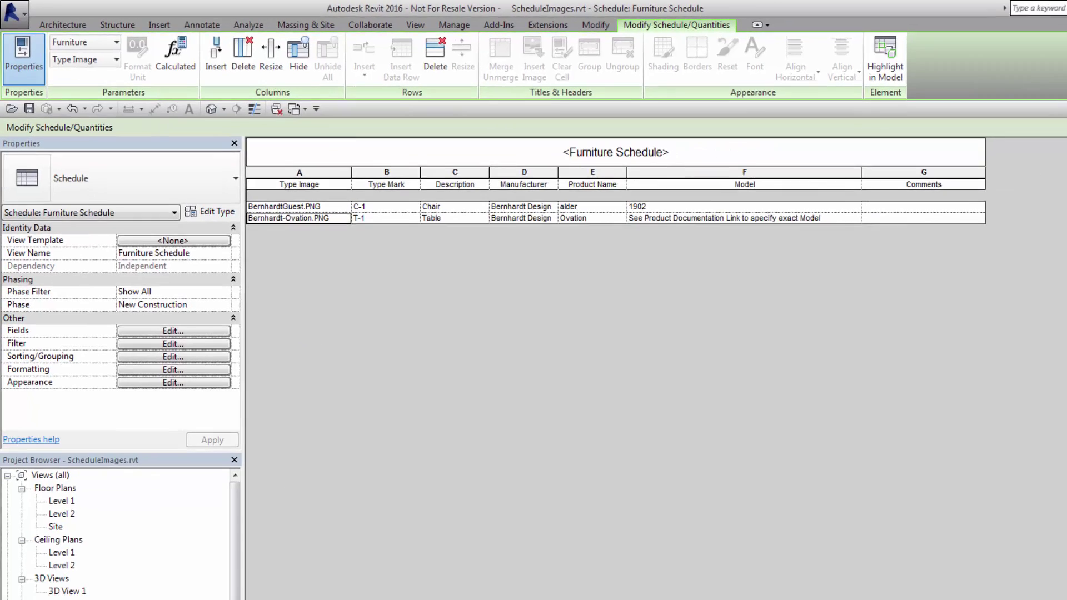
Step: On sheet A101, nudge the placed Furniture Schedule and widen its Product Name column
{"action": "double_click", "coordinate": [53, 558]}
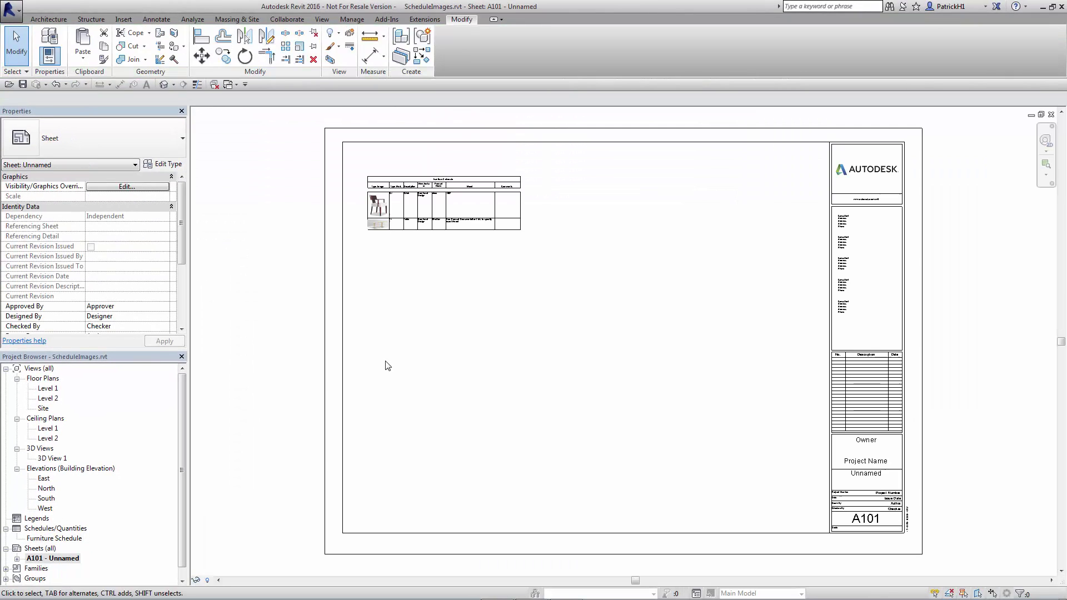
{"action": "scroll", "coordinate": [412, 267], "scroll_direction": "up", "scroll_amount": 5}
{"action": "middle_click_drag", "start_coordinate": [419, 231], "coordinate": [419, 303]}
{"action": "scroll", "coordinate": [419, 303], "scroll_direction": "up", "scroll_amount": 2}
{"action": "left_click", "coordinate": [371, 223]}
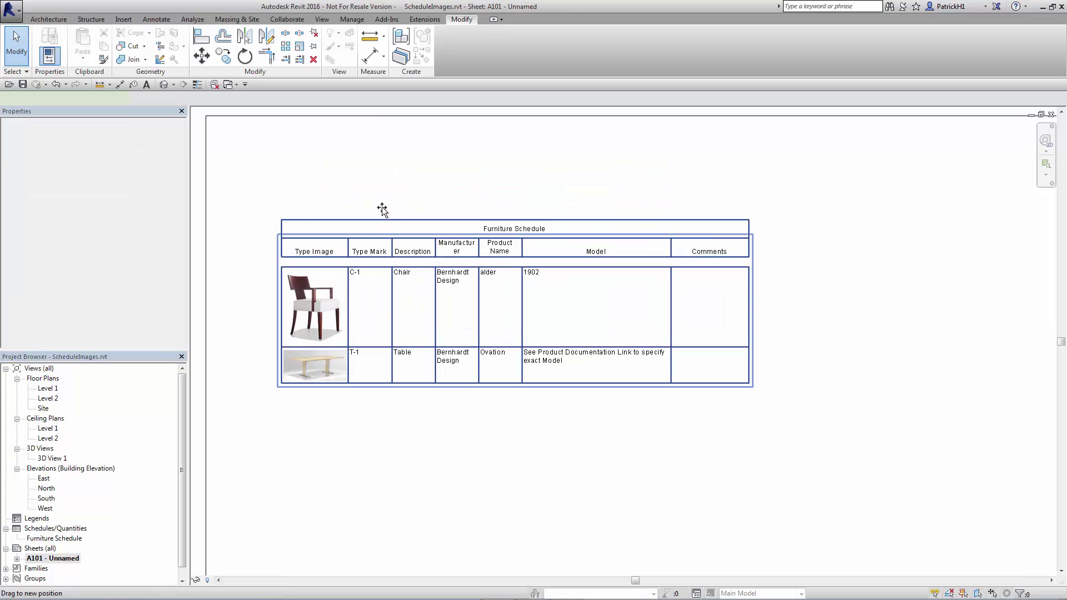
{"action": "scroll", "coordinate": [384, 289], "scroll_direction": "up", "scroll_amount": 2}
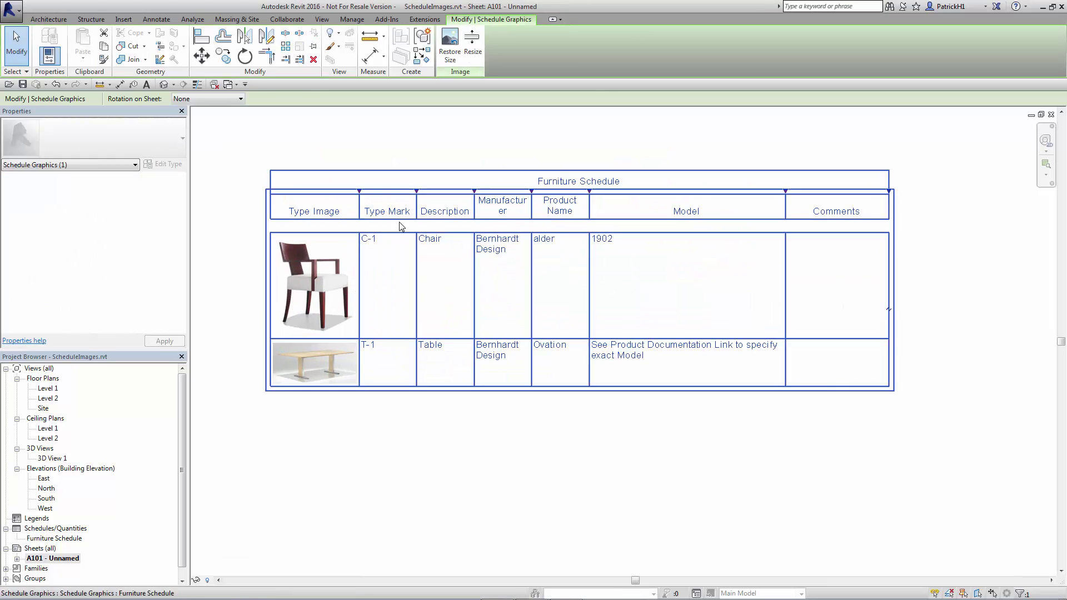
{"action": "mouse_move", "coordinate": [362, 195]}
{"action": "left_mouse_down"}
{"action": "mouse_move", "coordinate": [389, 196]}
{"action": "mouse_move", "coordinate": [362, 191]}
{"action": "left_mouse_up"}
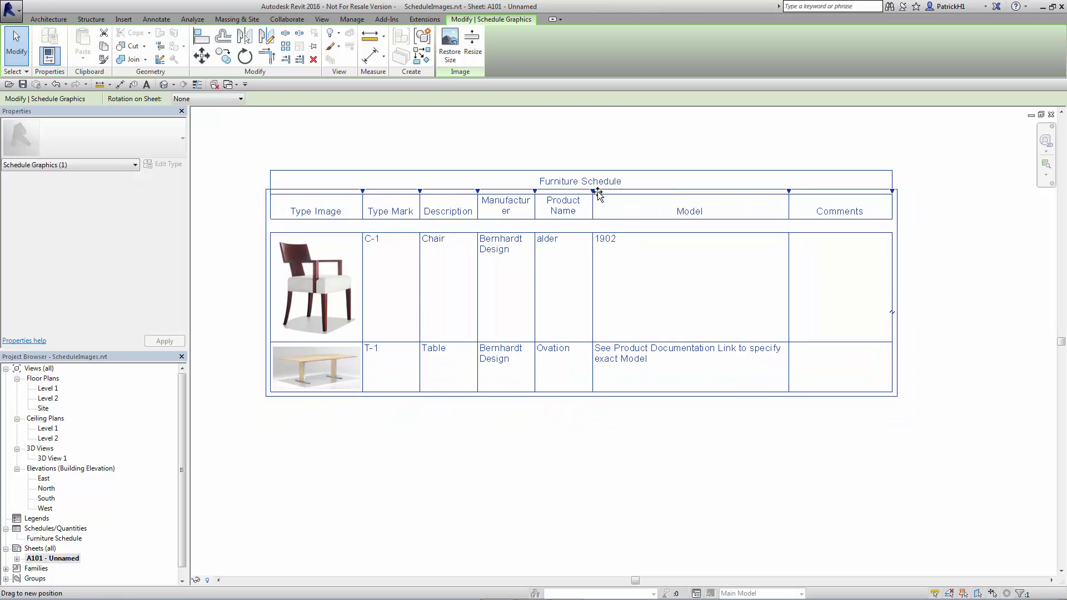
{"action": "left_click_drag", "start_coordinate": [599, 195], "coordinate": [618, 195]}
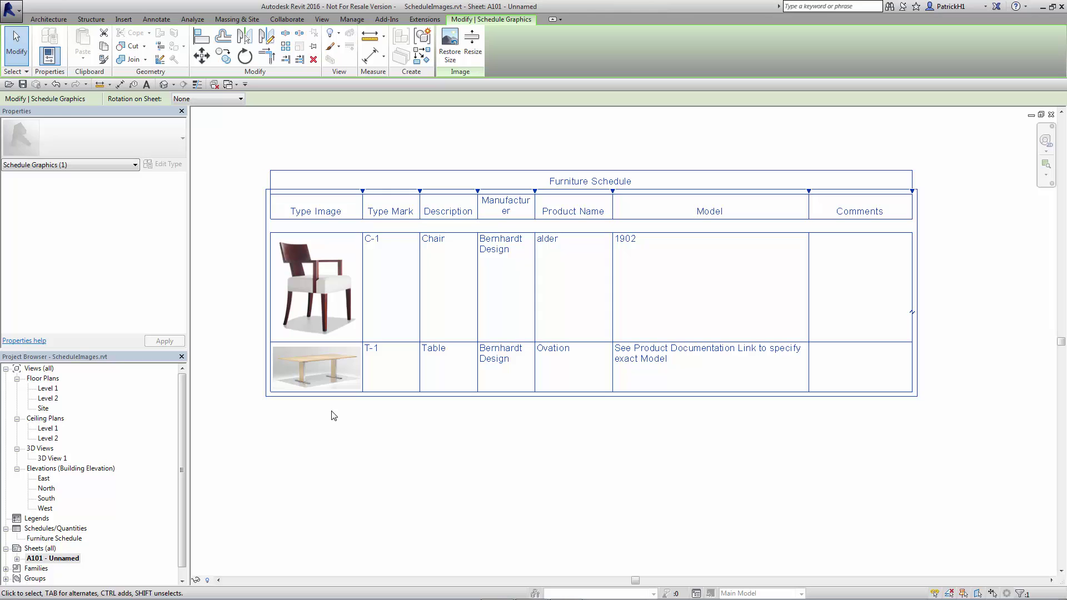
Step: Return to the Level 1 floor plan with the table and chairs, leaving sheet A101
{"action": "double_click", "coordinate": [55, 389]}
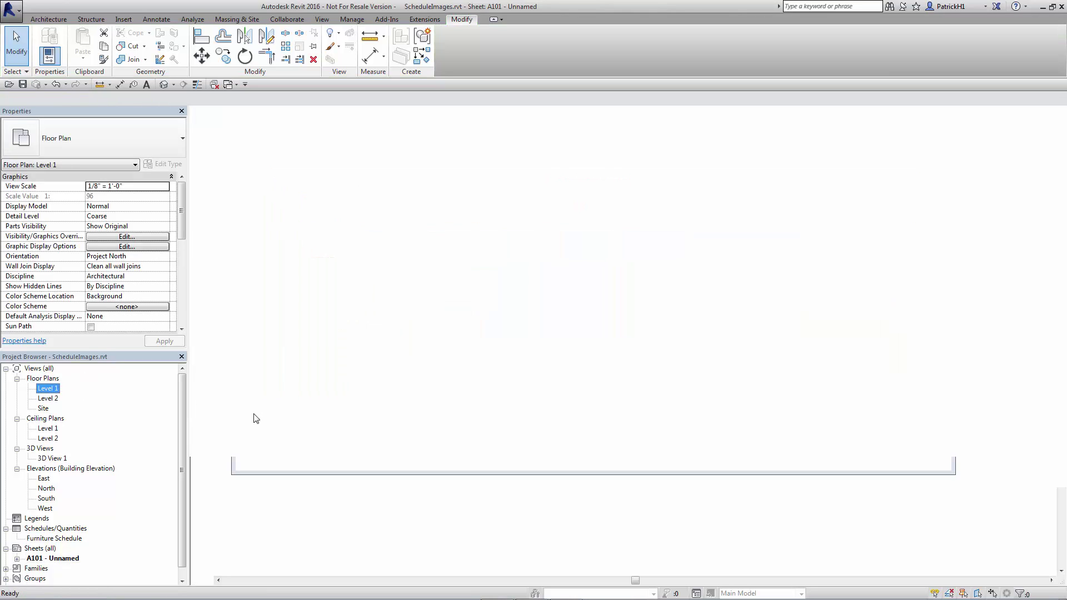